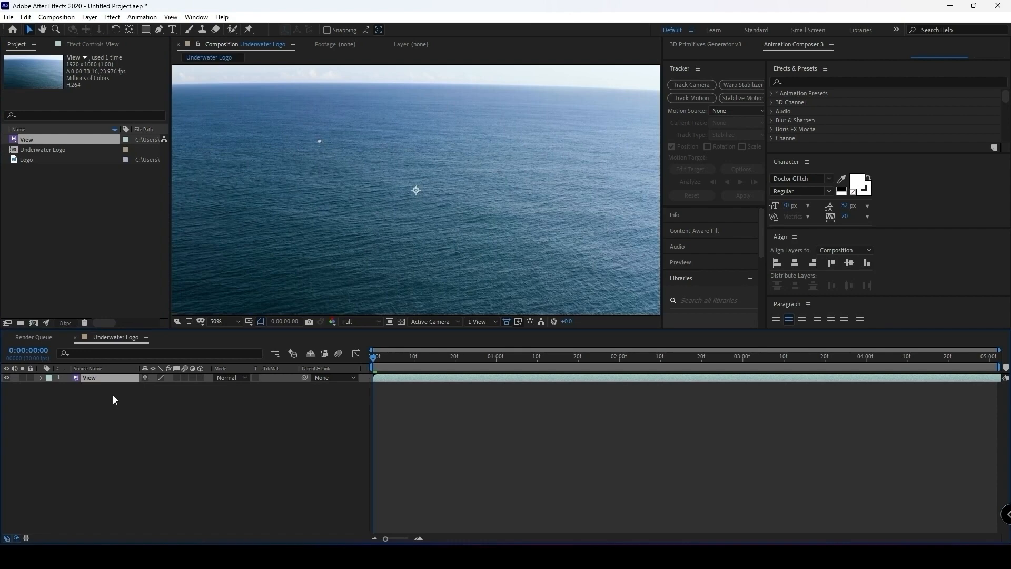
- Find the 3D Camera Tracker effect and apply it to the View layer to analyze the ocean footage
{"action": "mouse_move", "coordinate": [373, 360]}
{"action": "left_mouse_down"}
{"action": "mouse_move", "coordinate": [467, 363]}
{"action": "mouse_move", "coordinate": [380, 363]}
{"action": "mouse_move", "coordinate": [404, 371]}
{"action": "mouse_move", "coordinate": [371, 371]}
{"action": "left_mouse_up"}
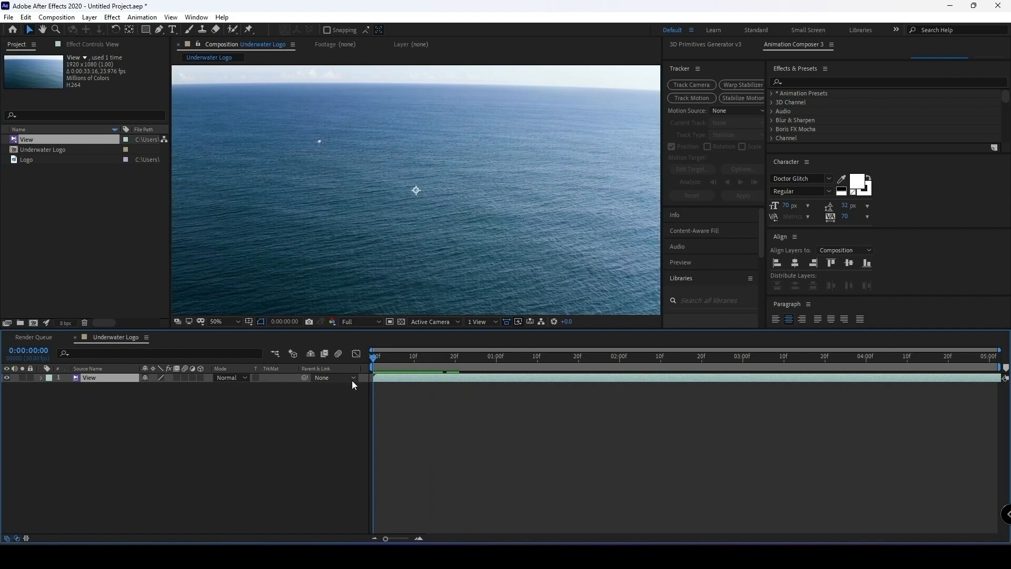
{"action": "left_click", "coordinate": [824, 83]}
{"action": "type", "text": "3d ca"}
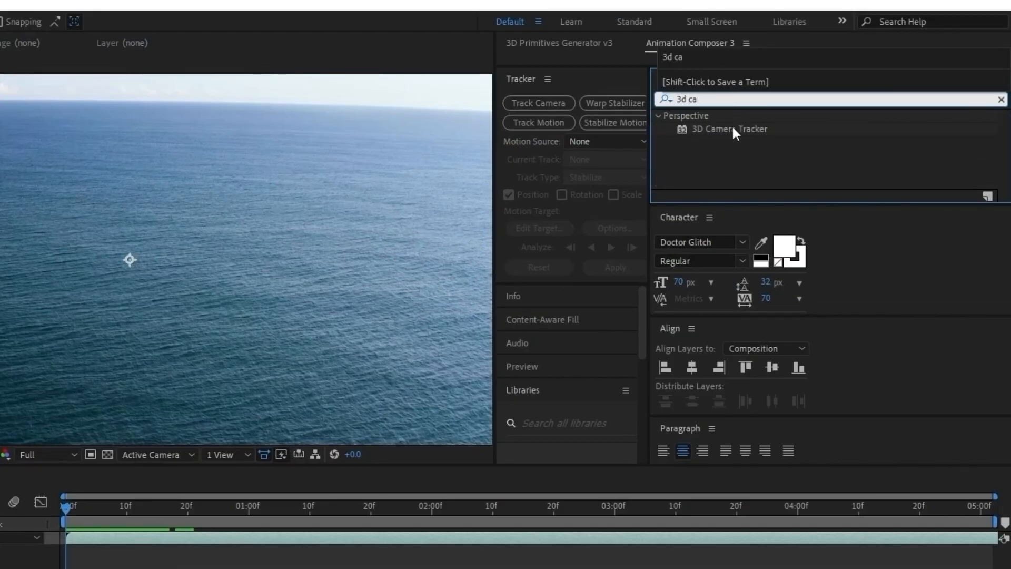
{"action": "double_click", "coordinate": [734, 129]}
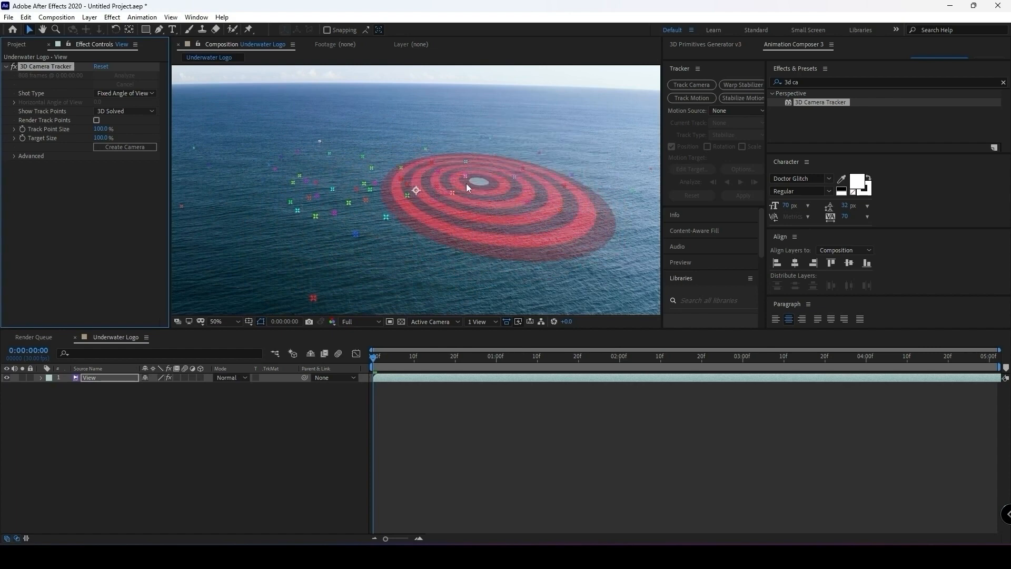
- Create a null and camera from the group of three track points on the water just beside the frame's center
{"action": "left_click", "coordinate": [474, 182]}
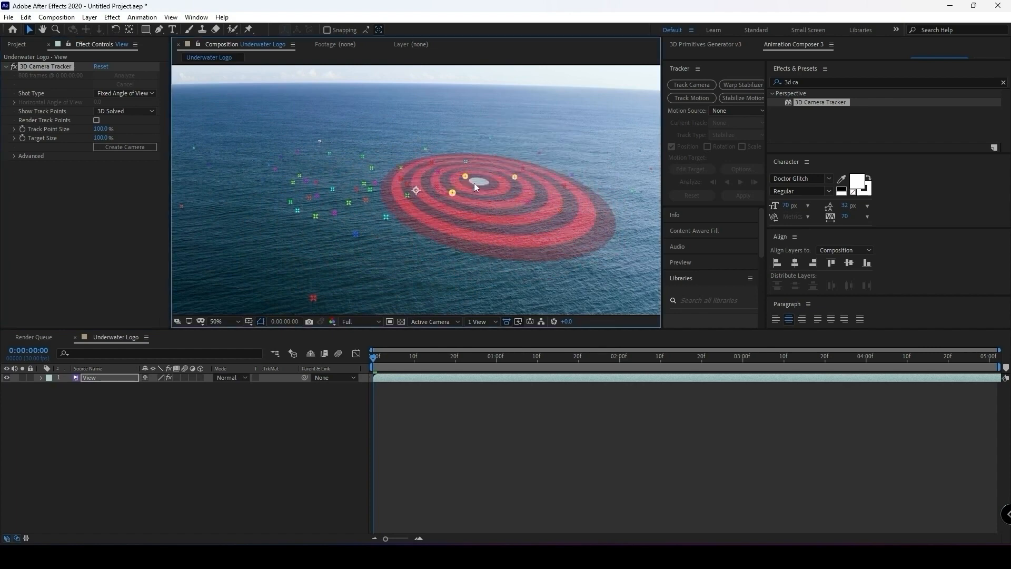
{"action": "right_click", "coordinate": [474, 182]}
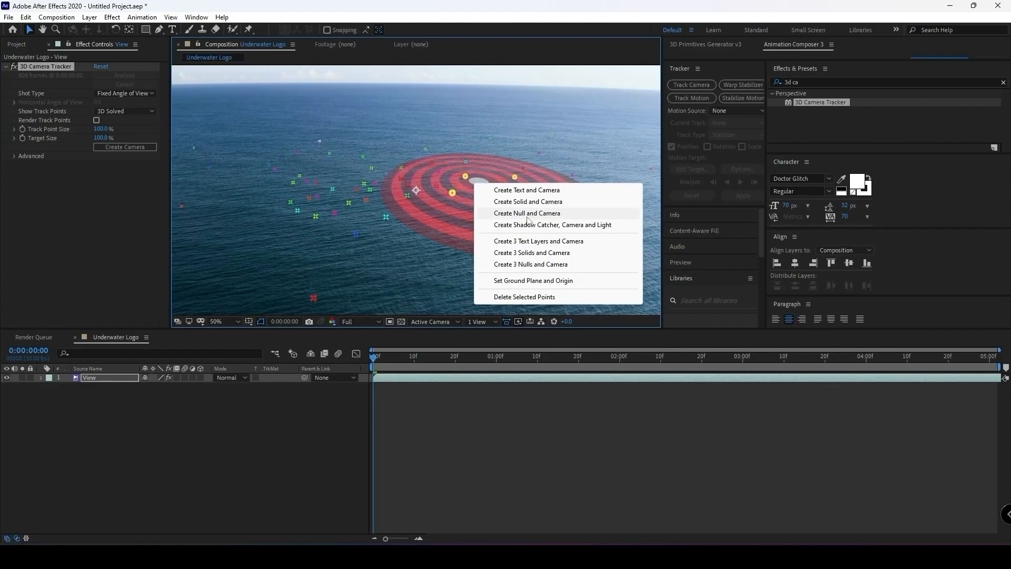
{"action": "left_click", "coordinate": [528, 240]}
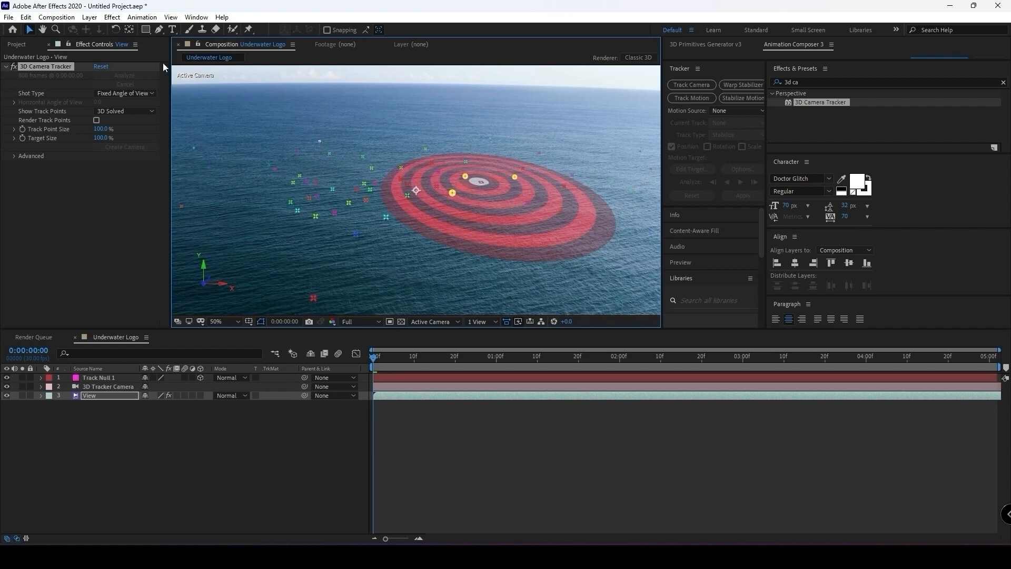
- Add the Logo image to the Underwater Logo composition, between Track Null 1 and the 3D Tracker Camera
{"action": "left_click", "coordinate": [135, 45]}
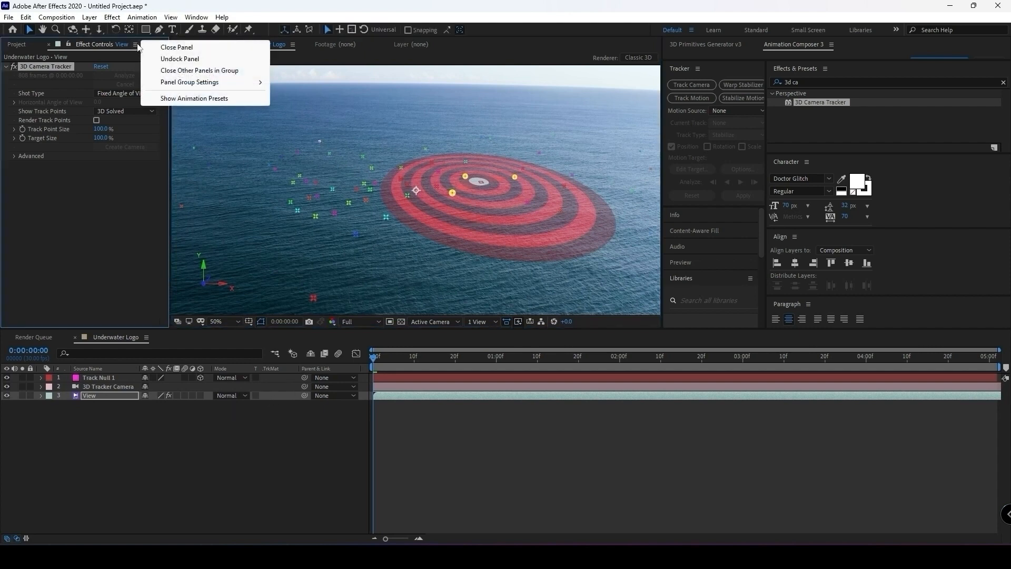
{"action": "left_click", "coordinate": [43, 44]}
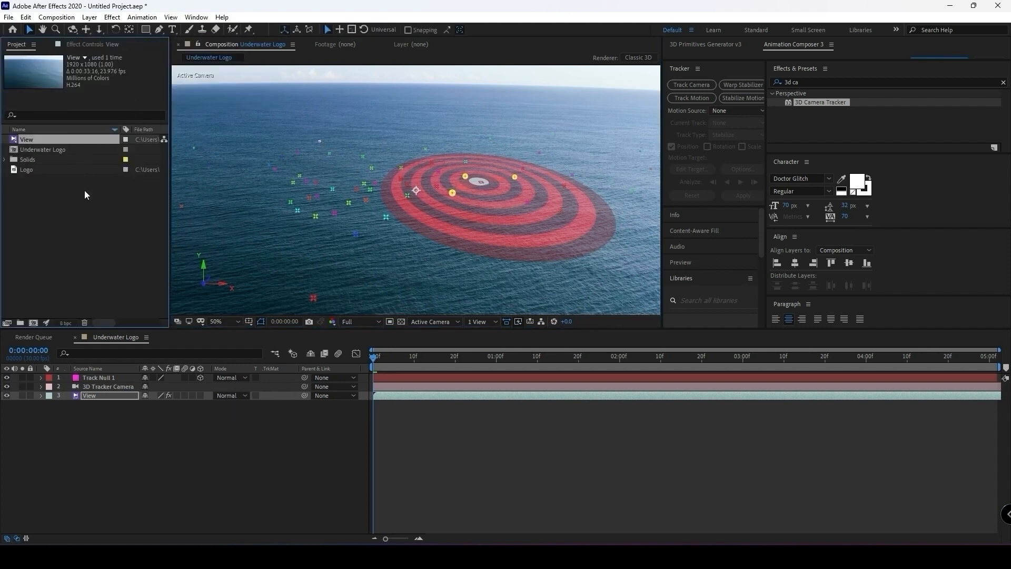
{"action": "left_click", "coordinate": [31, 170]}
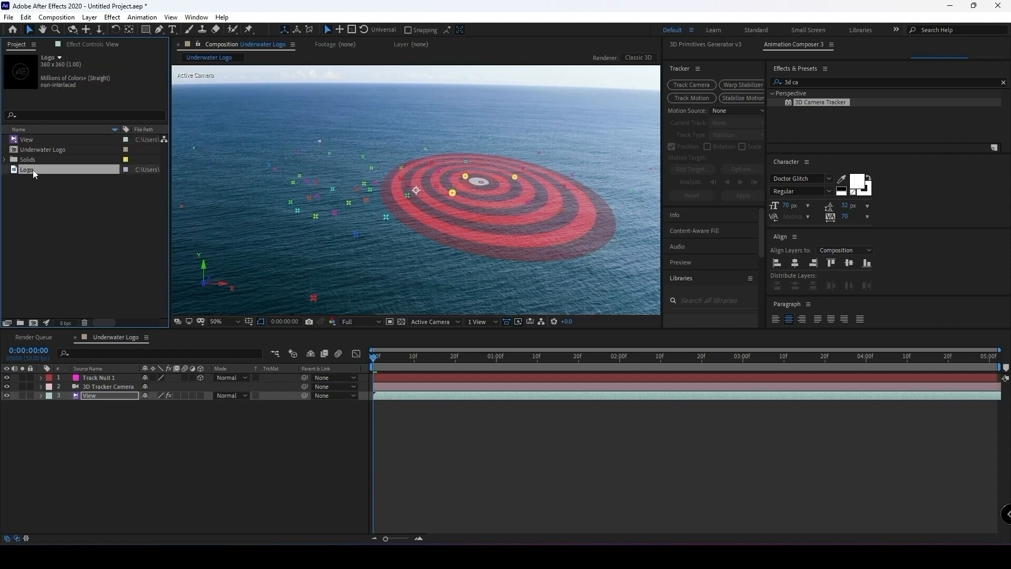
{"action": "left_click_drag", "start_coordinate": [32, 170], "coordinate": [97, 380]}
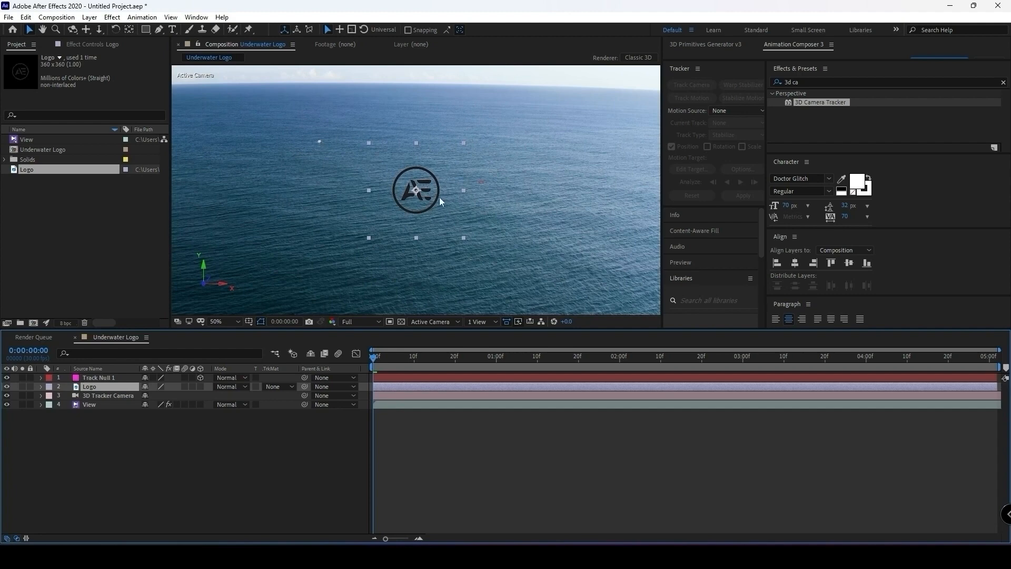
- Nudge the logo slightly upward in the frame and scale it to 170%
{"action": "left_click_drag", "start_coordinate": [421, 205], "coordinate": [422, 197]}
{"action": "key", "text": "s"}
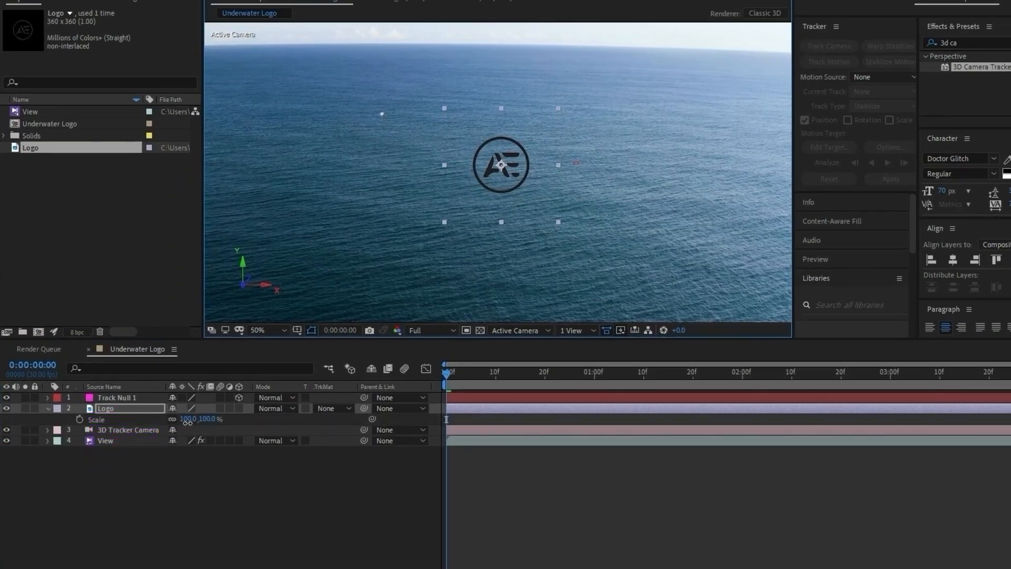
{"action": "left_click_drag", "start_coordinate": [160, 395], "coordinate": [230, 423]}
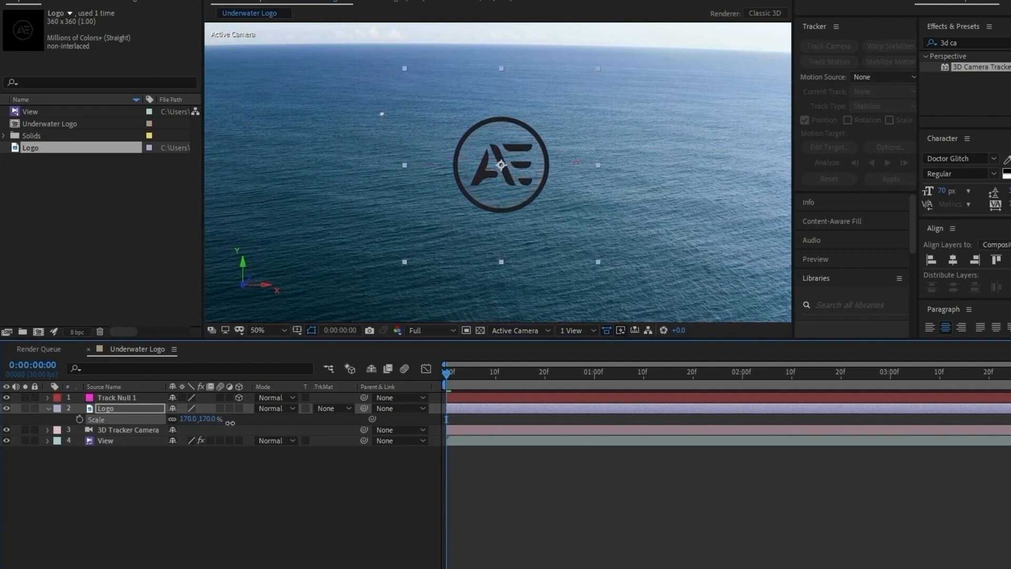
- Pre-compose the Logo layer as "Logo", moving all attributes into the new composition
{"action": "left_click", "coordinate": [131, 407]}
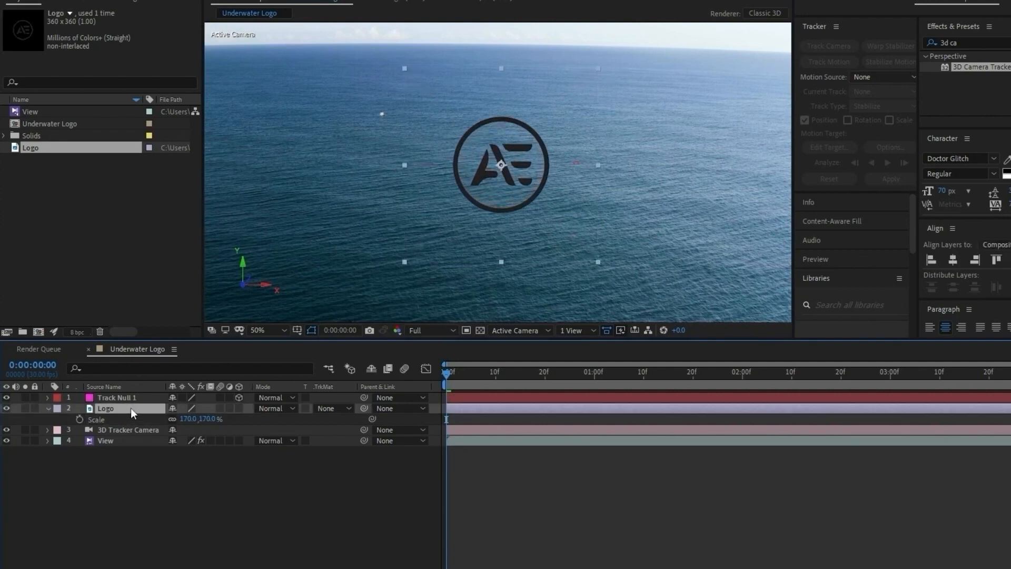
{"action": "right_click", "coordinate": [131, 407]}
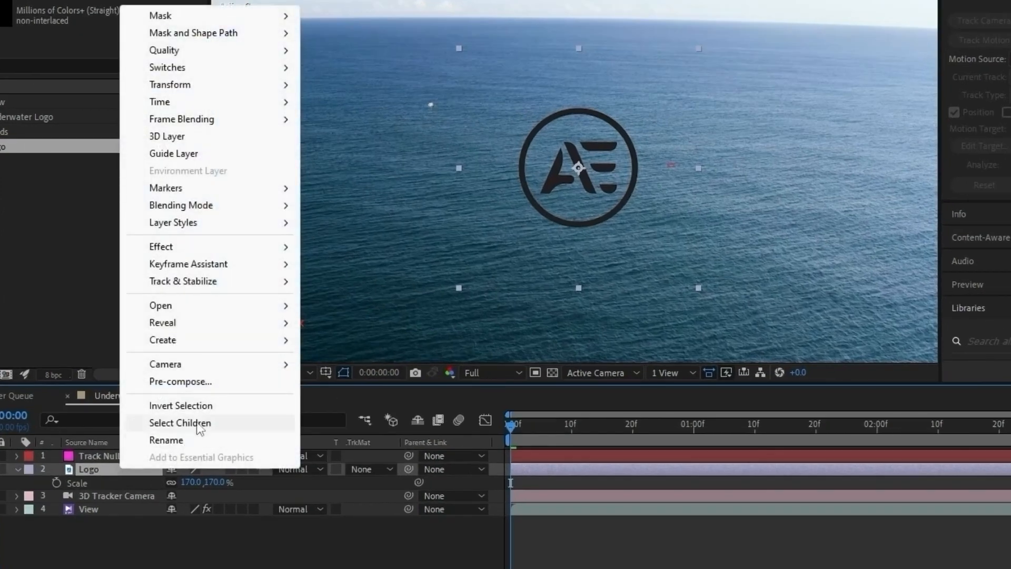
{"action": "left_click", "coordinate": [182, 383]}
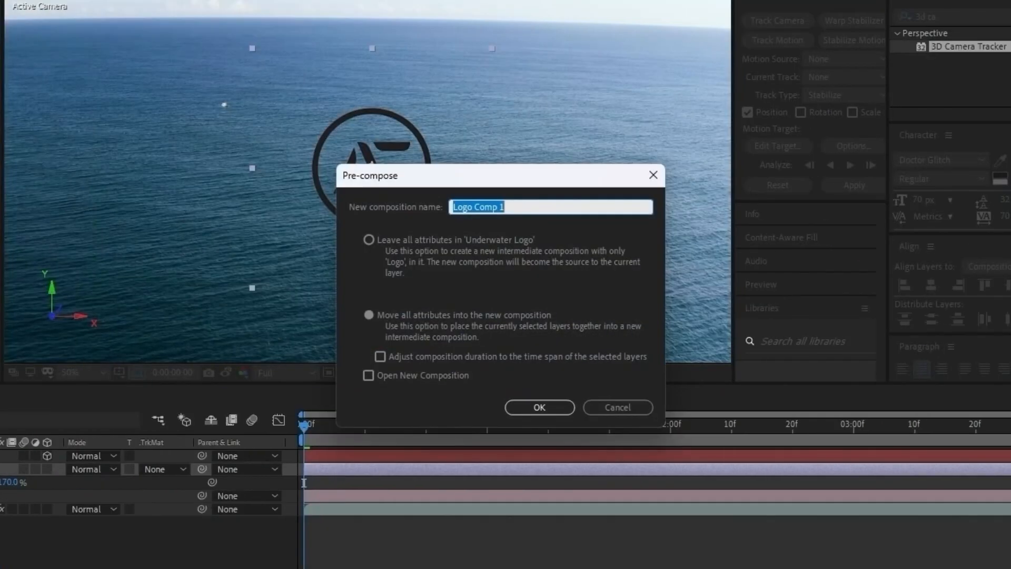
{"action": "type", "text": "Logo"}
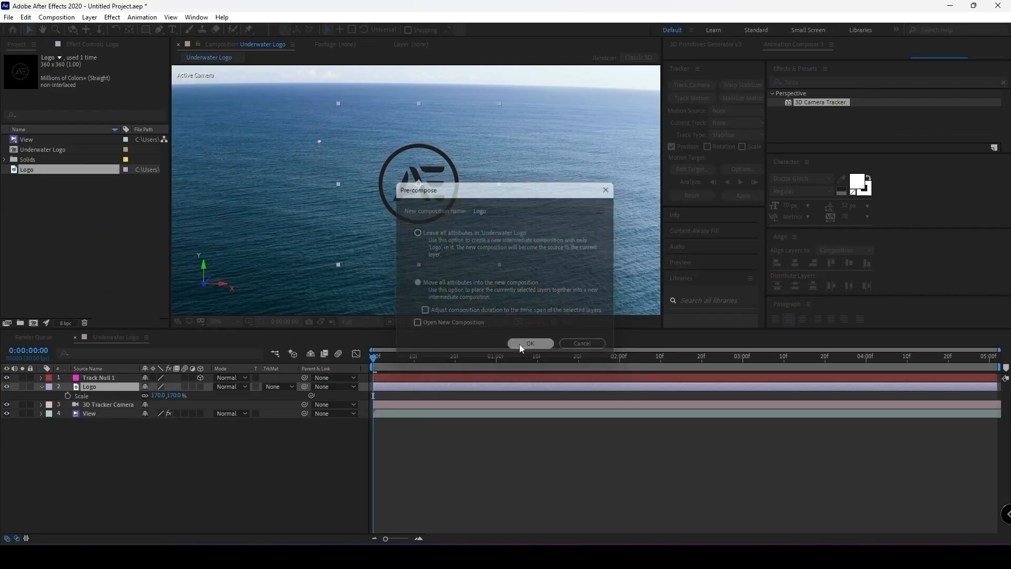
{"action": "left_click", "coordinate": [527, 407]}
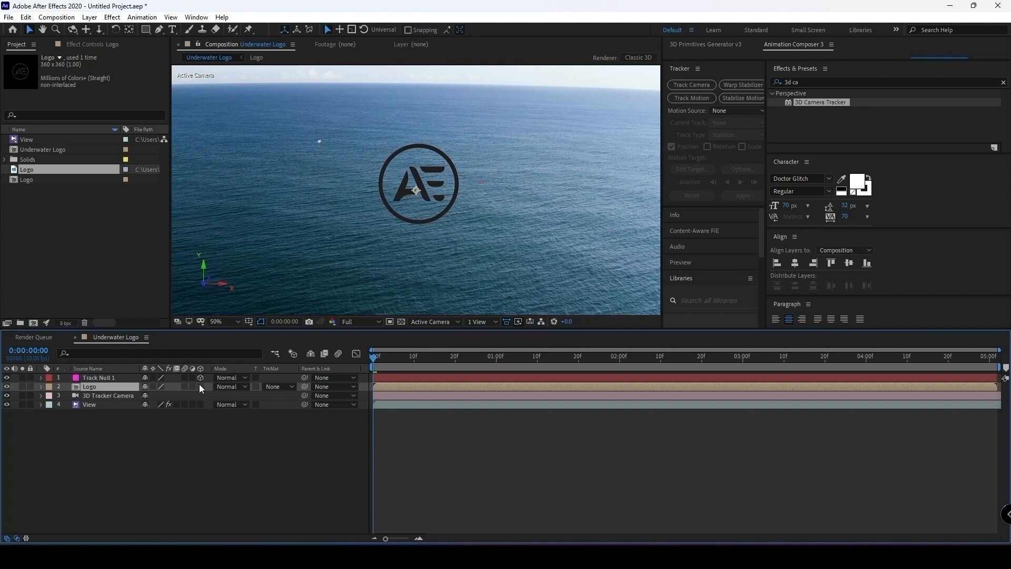
- Make the pre-composed Logo a 3D layer, with the layer switches shown
{"action": "key", "text": "F4"}
{"action": "key", "text": "F4"}
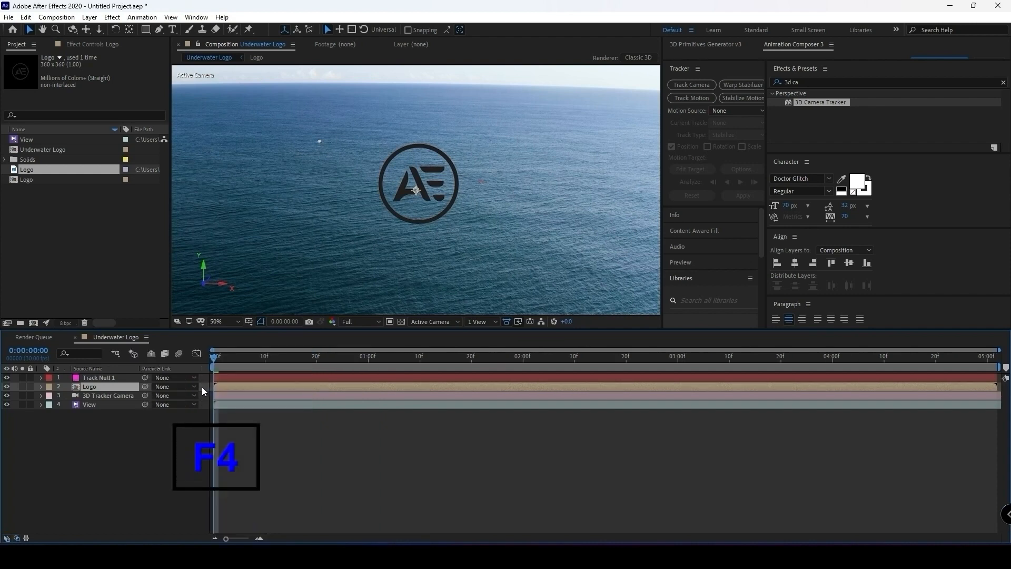
{"action": "key", "text": "F4"}
{"action": "key", "text": "F4"}
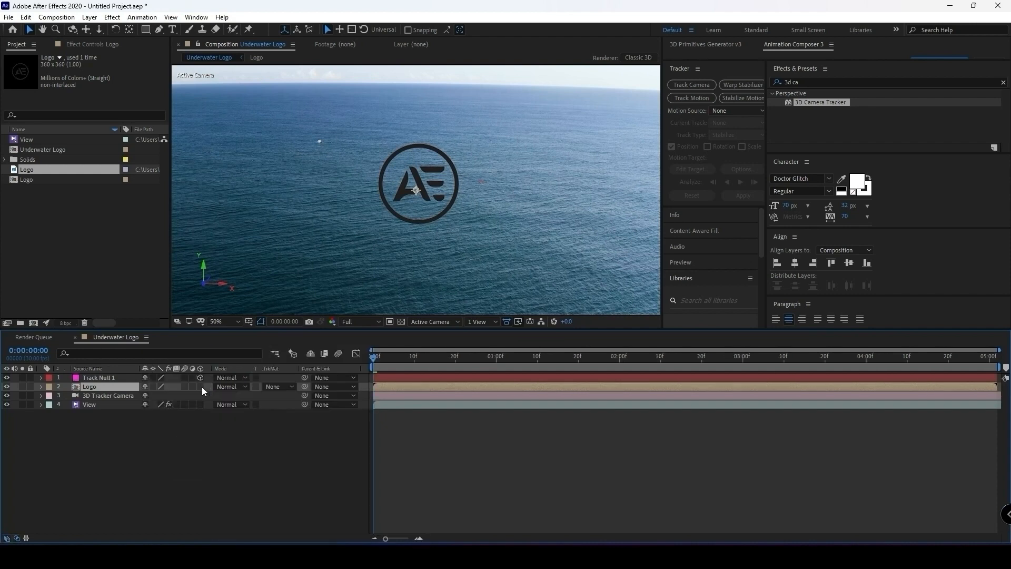
{"action": "left_click", "coordinate": [201, 387]}
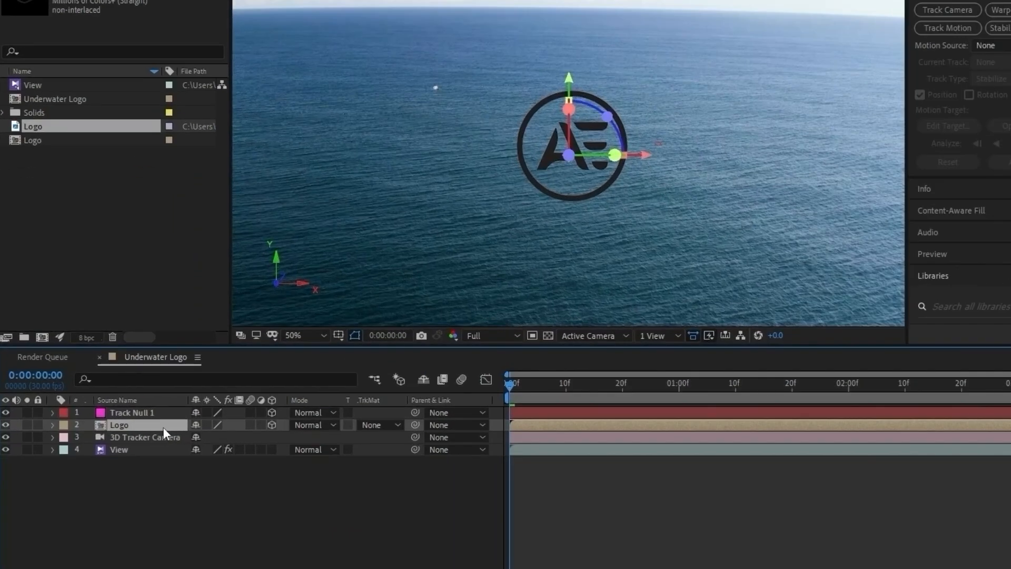
- Rotate the Logo layer to X -33°, Y +1° and Z +32°, and push it back to a Z position of 789
{"action": "key", "text": "r"}
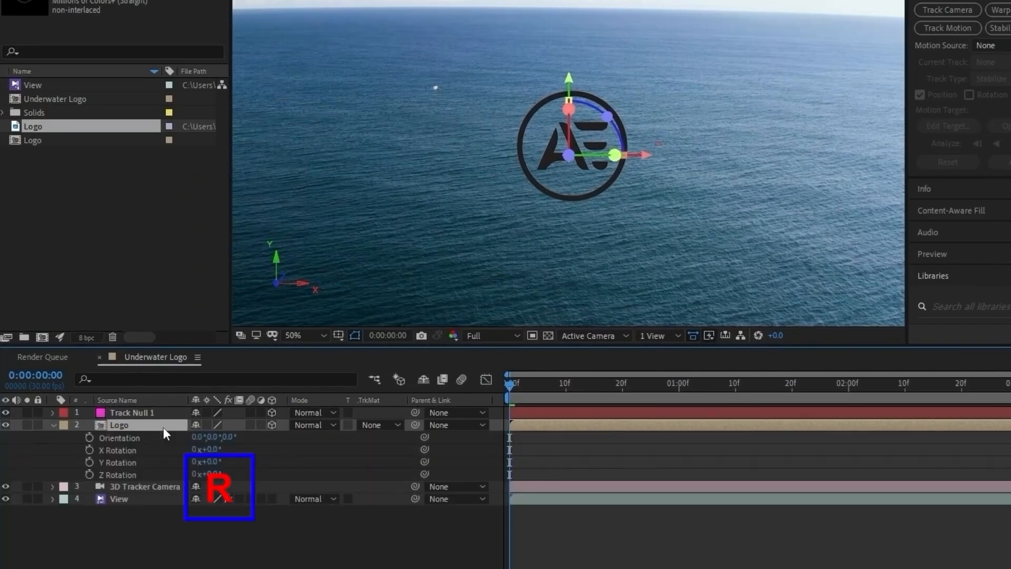
{"action": "left_click_drag", "start_coordinate": [209, 449], "coordinate": [238, 473]}
{"action": "left_click", "coordinate": [149, 426]}
{"action": "key", "text": "p"}
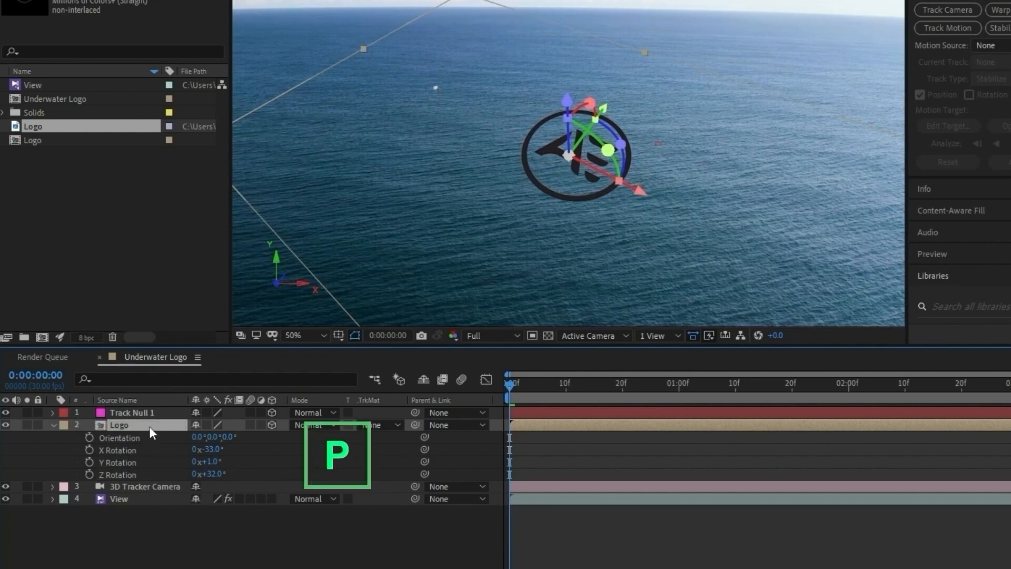
{"action": "left_click_drag", "start_coordinate": [240, 437], "coordinate": [506, 435]}
- Scale up the Logo layer so it appears larger on the water
{"action": "key", "text": "s"}
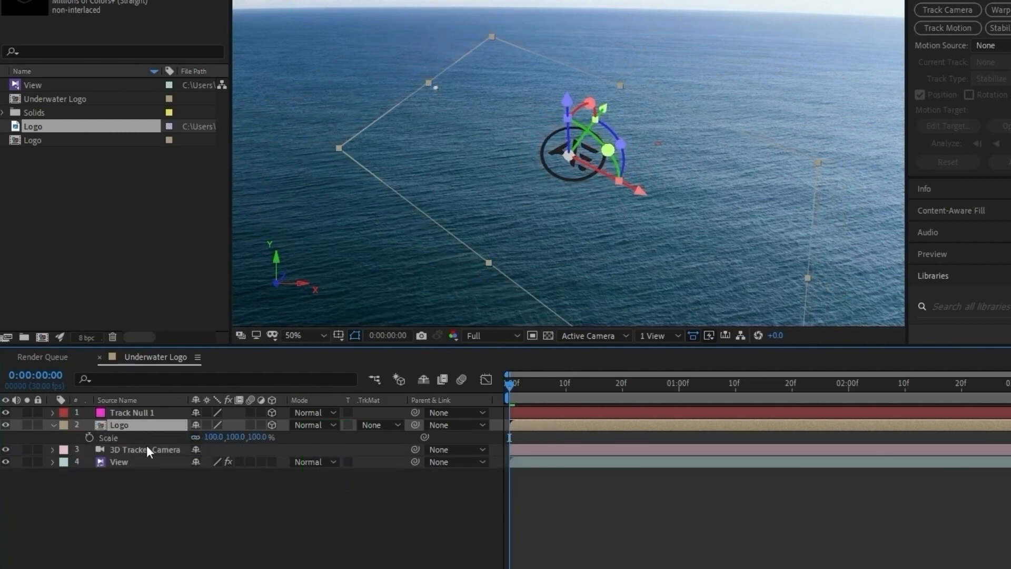
{"action": "left_click_drag", "start_coordinate": [214, 437], "coordinate": [475, 431]}
{"action": "key", "text": "p"}
- Set the Logo layer's X Rotation to -54° so it lies flatter against the sea surface
{"action": "left_click", "coordinate": [125, 425]}
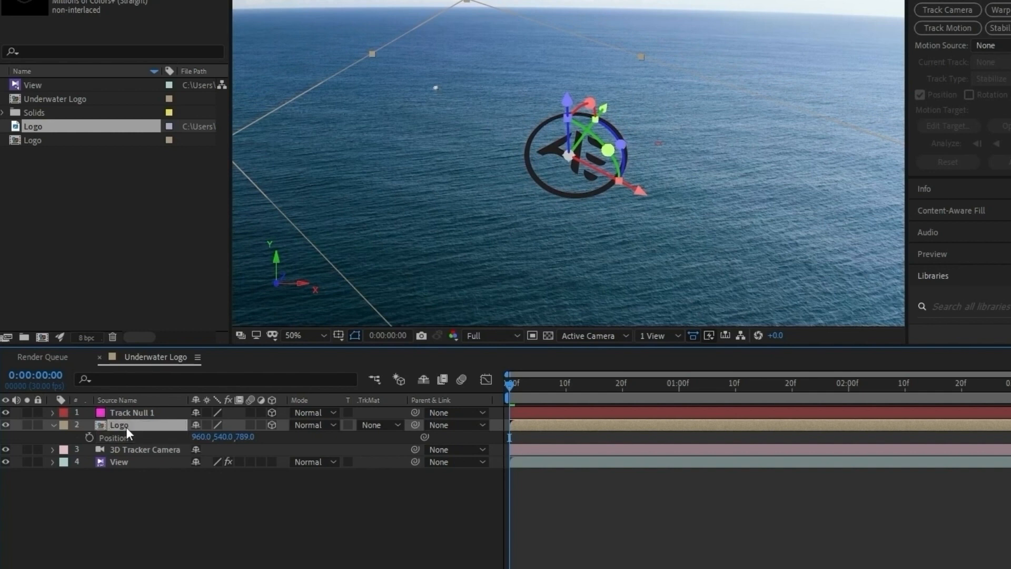
{"action": "key", "text": "r"}
{"action": "left_click_drag", "start_coordinate": [216, 451], "coordinate": [201, 449]}
{"action": "left_click", "coordinate": [285, 543]}
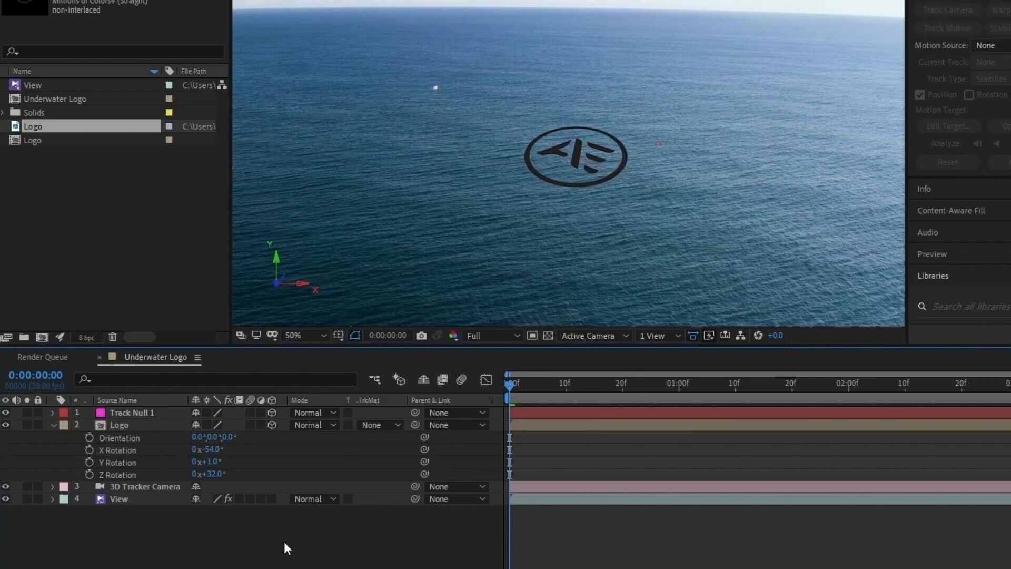
- Change the Logo layer's blending mode to Overlay
{"action": "left_click", "coordinate": [307, 426]}
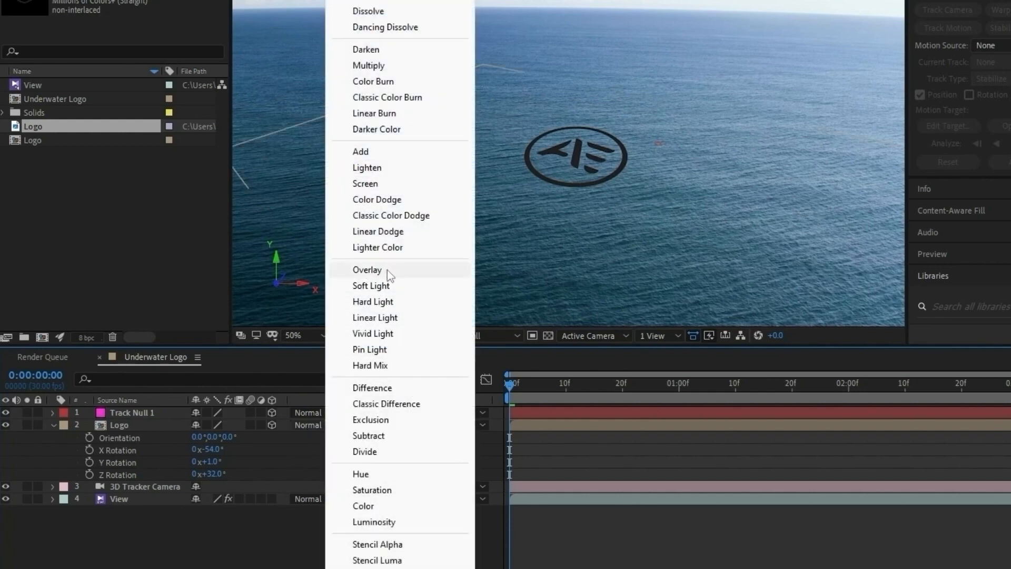
{"action": "left_click", "coordinate": [366, 270]}
{"action": "left_click", "coordinate": [316, 537]}
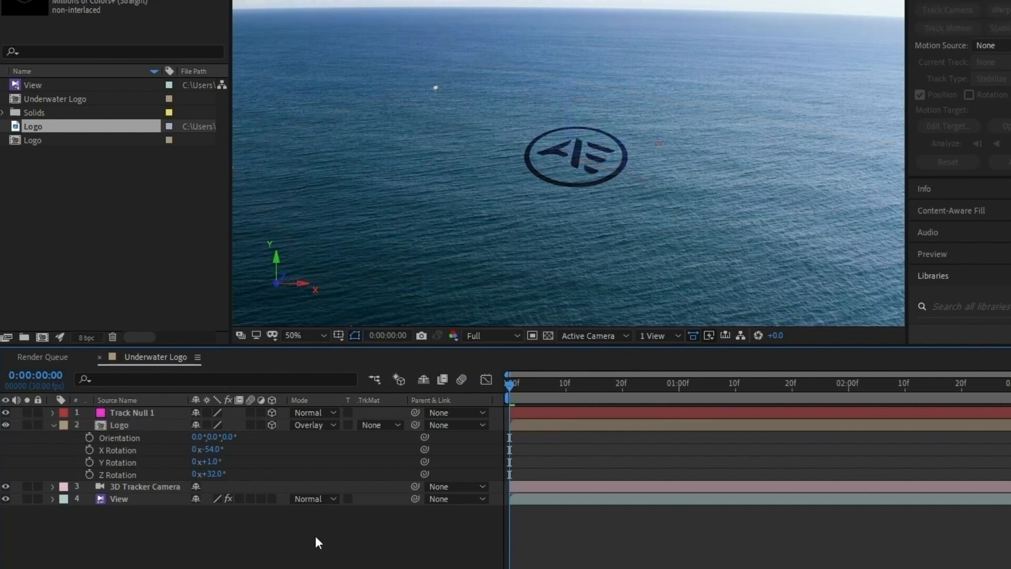
- Set the Logo layer's opacity to 50%
{"action": "left_click", "coordinate": [120, 429]}
{"action": "key", "text": "t"}
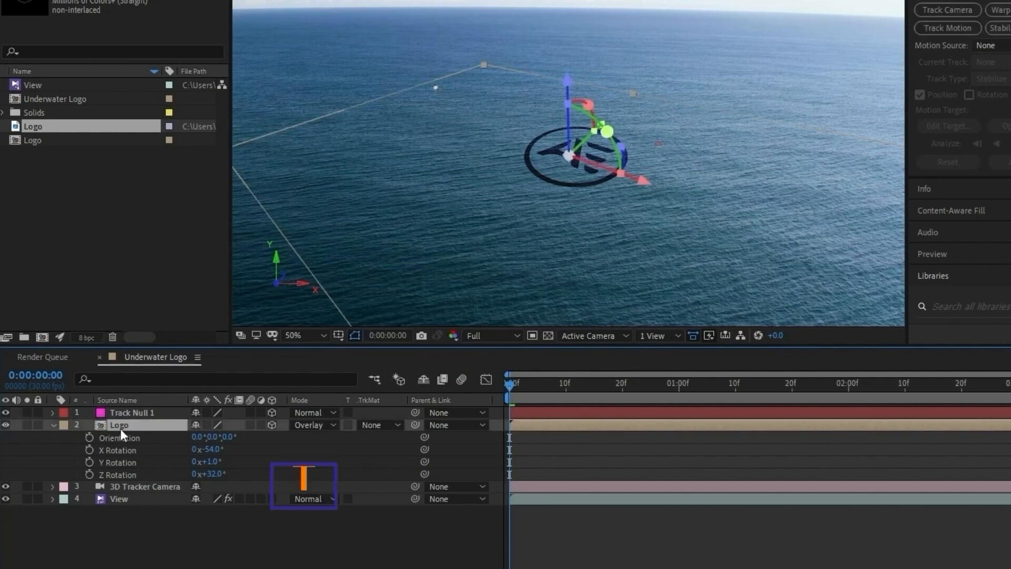
{"action": "left_click_drag", "start_coordinate": [195, 438], "coordinate": [185, 439]}
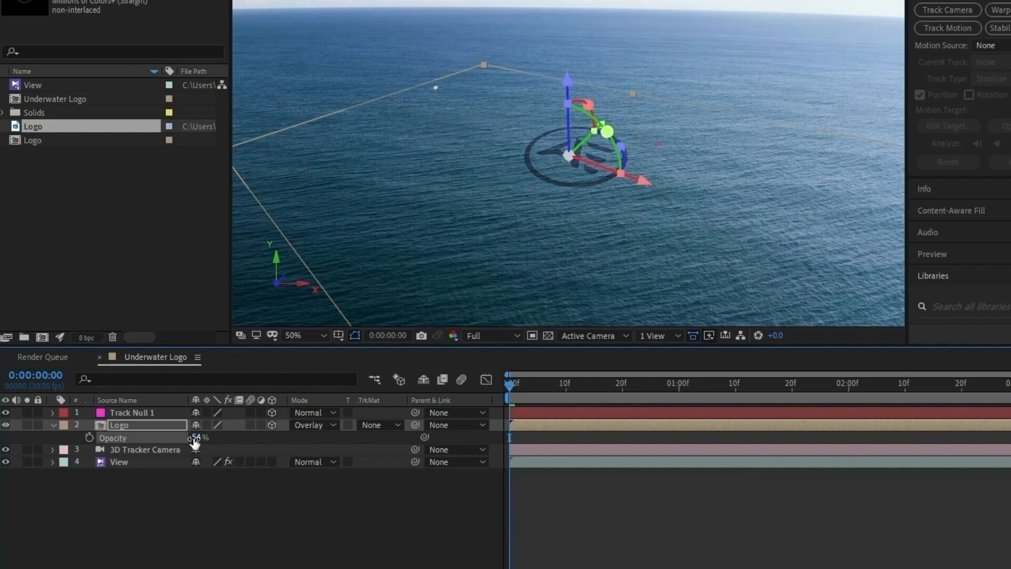
{"action": "left_click", "coordinate": [195, 438]}
{"action": "type", "text": "50"}
{"action": "left_click", "coordinate": [133, 501]}
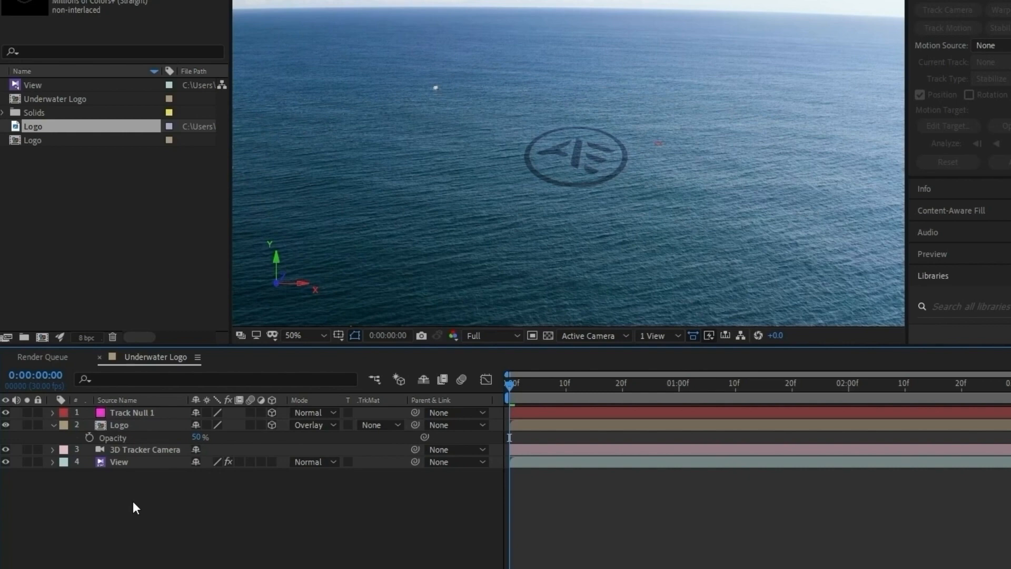
- Find the Wave Warp distortion effect, apply it to the Logo layer and deselect the layer
{"action": "left_click", "coordinate": [133, 425]}
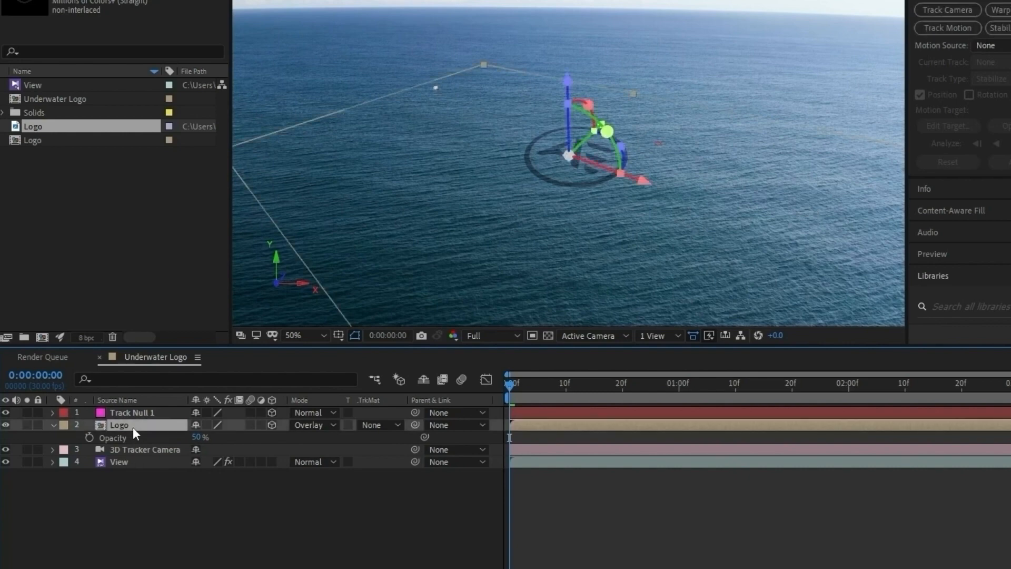
{"action": "left_click", "coordinate": [730, 115]}
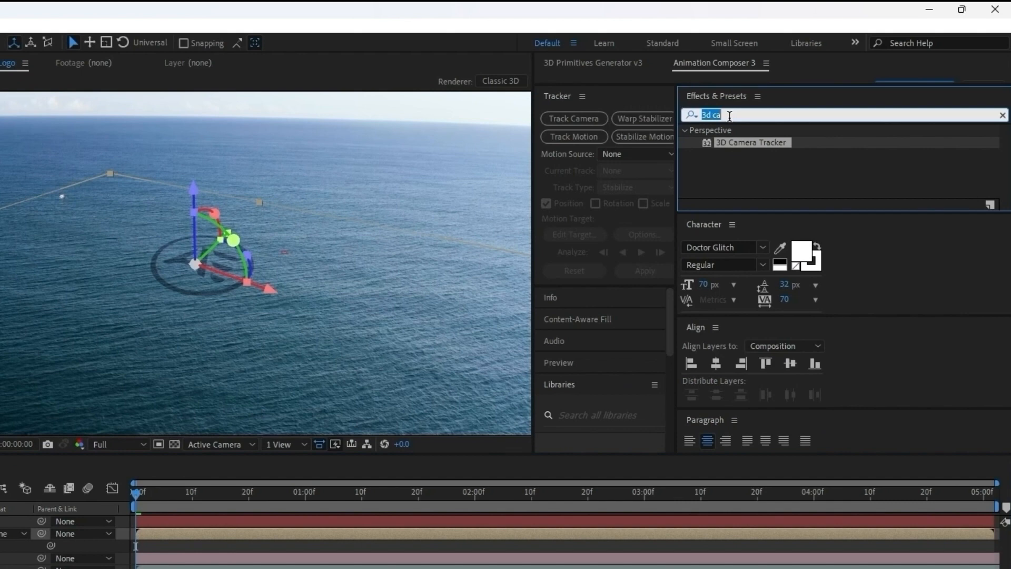
{"action": "type", "text": "wave w"}
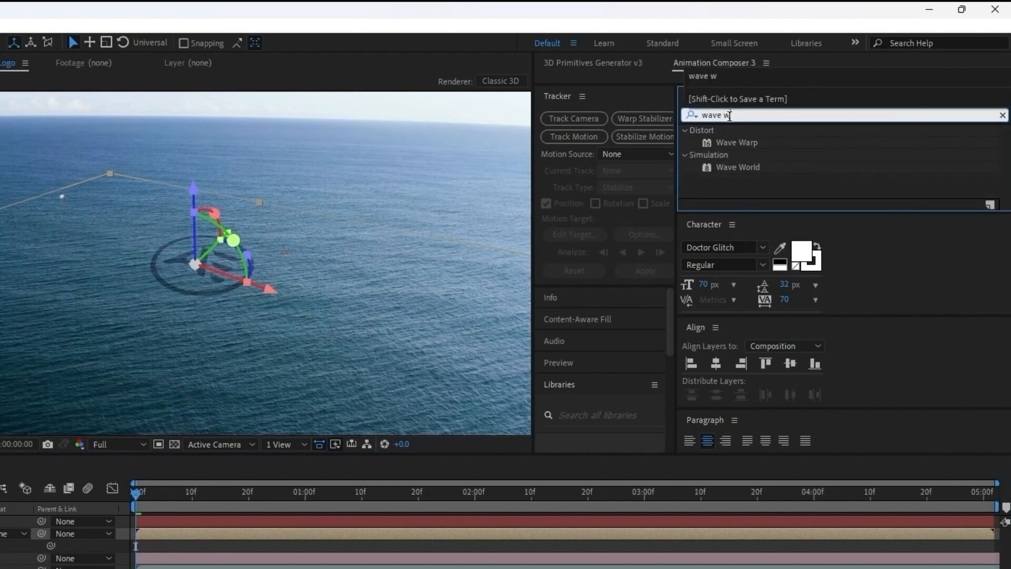
{"action": "double_click", "coordinate": [738, 141]}
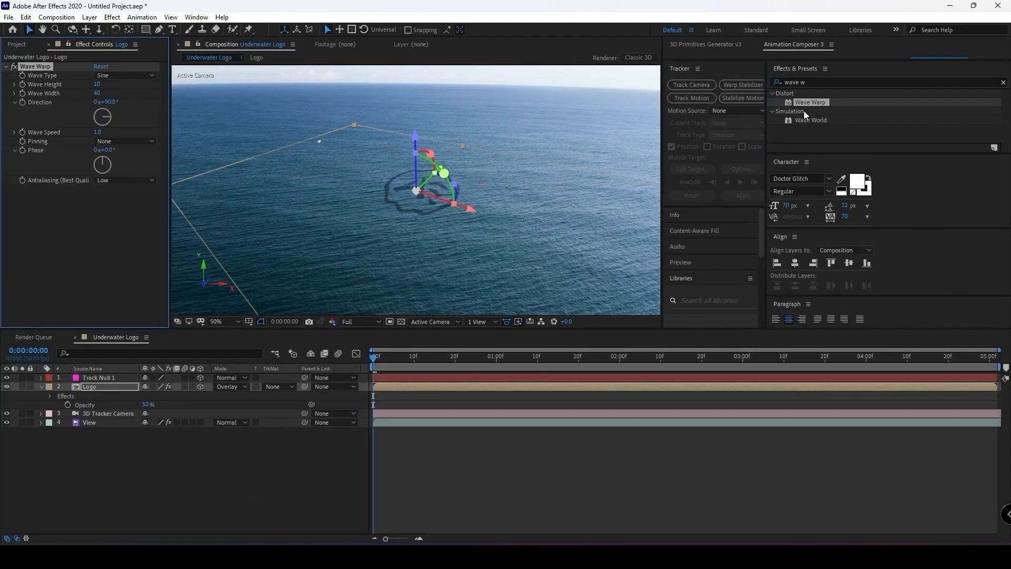
{"action": "left_click", "coordinate": [261, 440]}
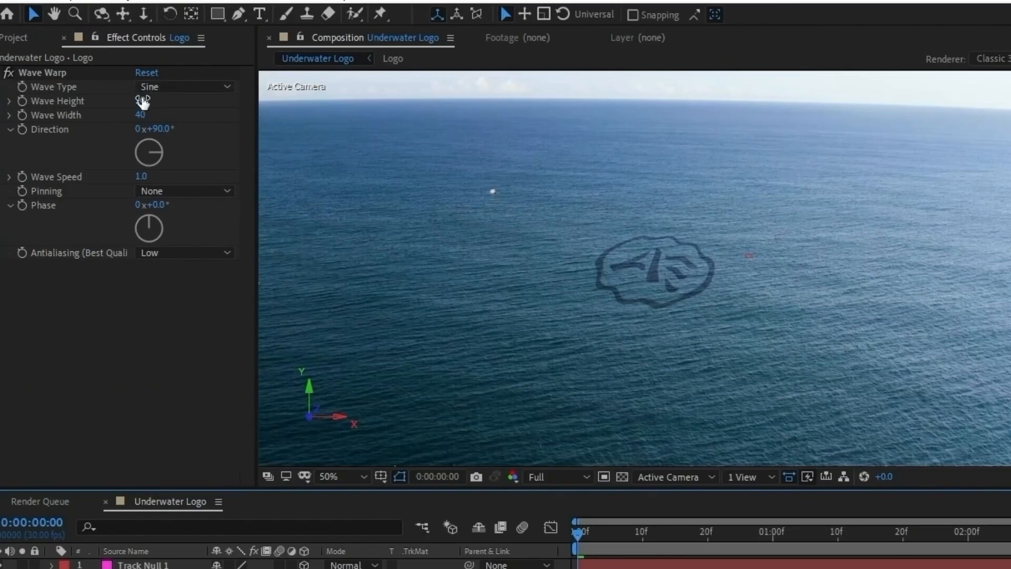
- Set the Logo layer's Wave Warp to a wave height of 2 and a wave width of 10
{"action": "left_click", "coordinate": [142, 99]}
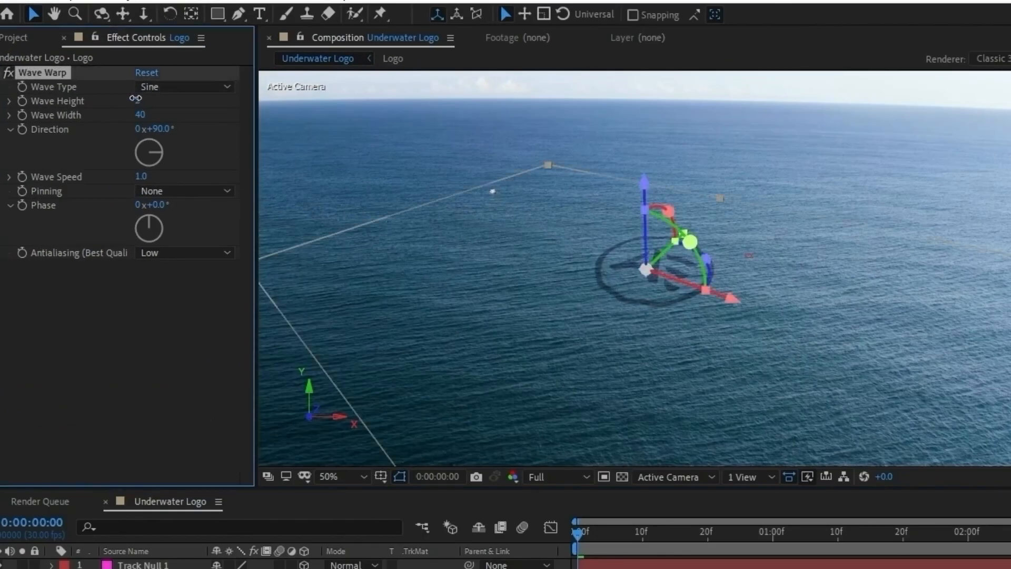
{"action": "left_click", "coordinate": [148, 335]}
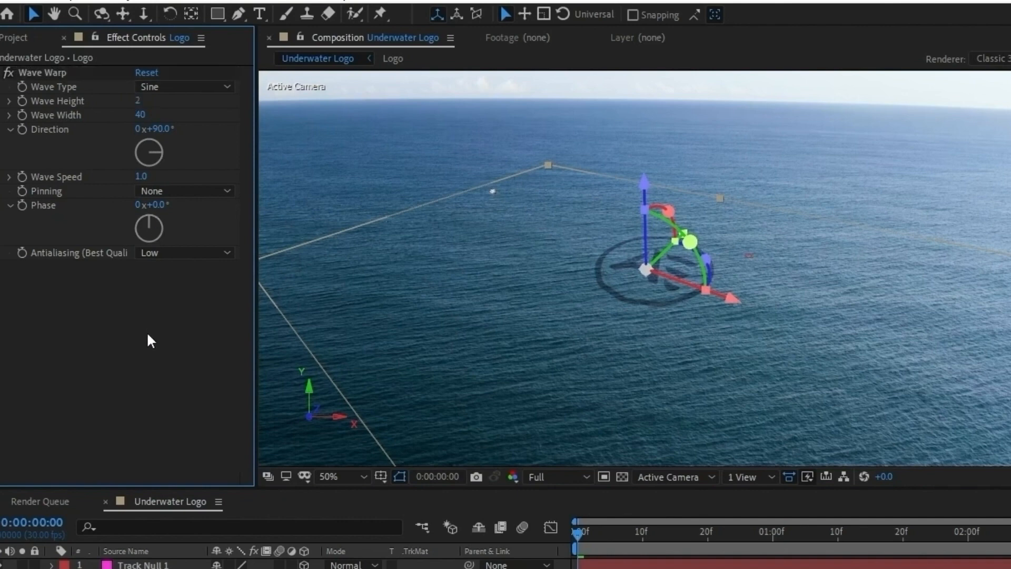
{"action": "left_click", "coordinate": [138, 115]}
{"action": "type", "text": "10"}
{"action": "key", "text": "Return"}
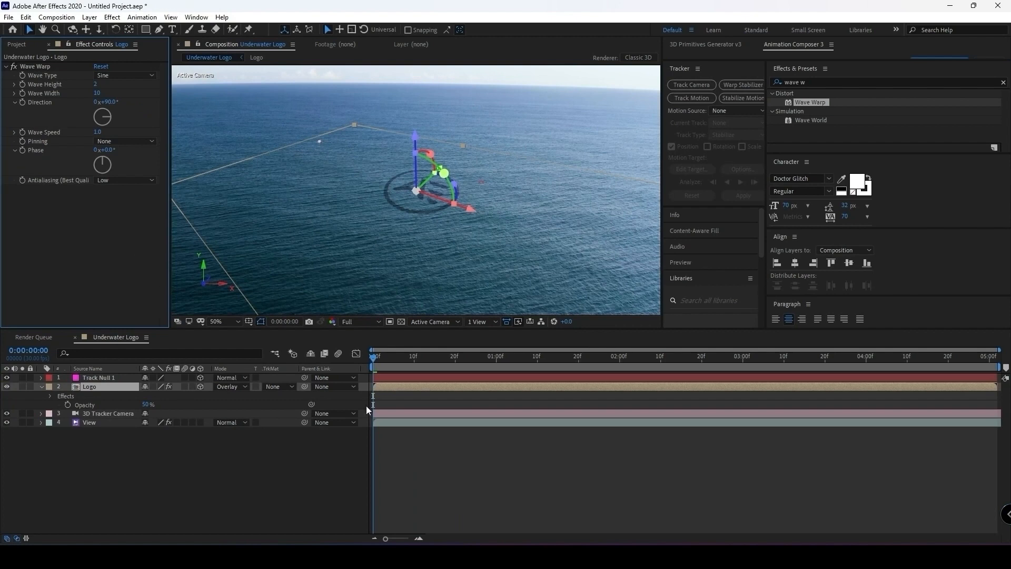
{"action": "left_click", "coordinate": [327, 445]}
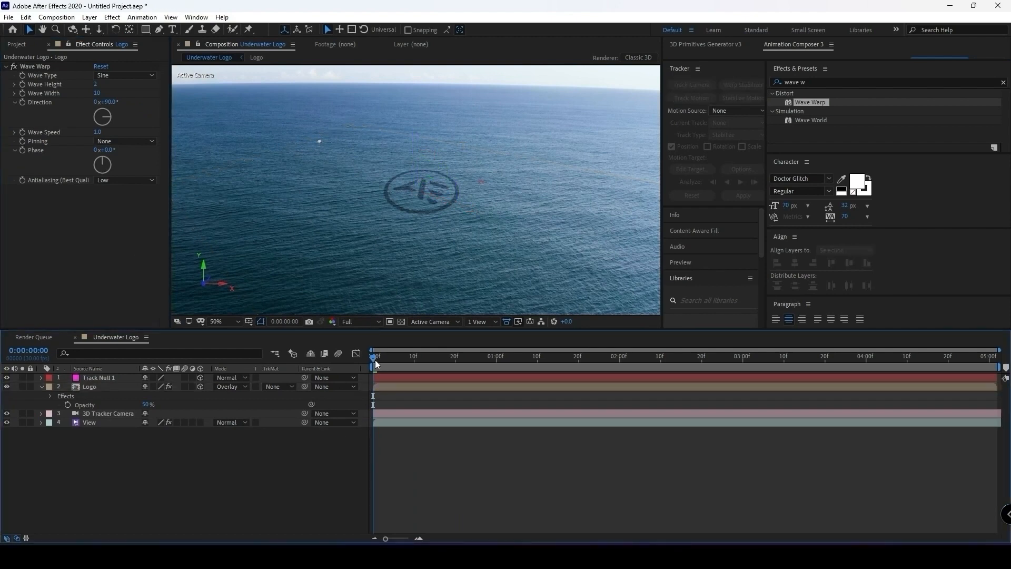
{"action": "mouse_move", "coordinate": [375, 359]}
{"action": "left_mouse_down"}
{"action": "mouse_move", "coordinate": [469, 361]}
{"action": "mouse_move", "coordinate": [369, 373]}
{"action": "left_mouse_up"}
- Collapse the Logo layer's properties and duplicate the layer
{"action": "left_click", "coordinate": [90, 388]}
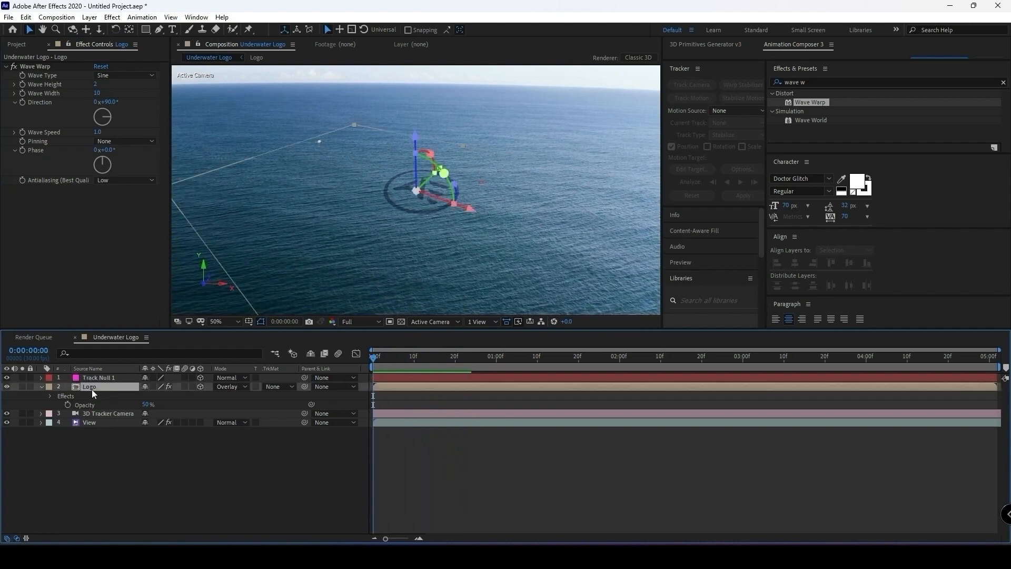
{"action": "left_click", "coordinate": [42, 386]}
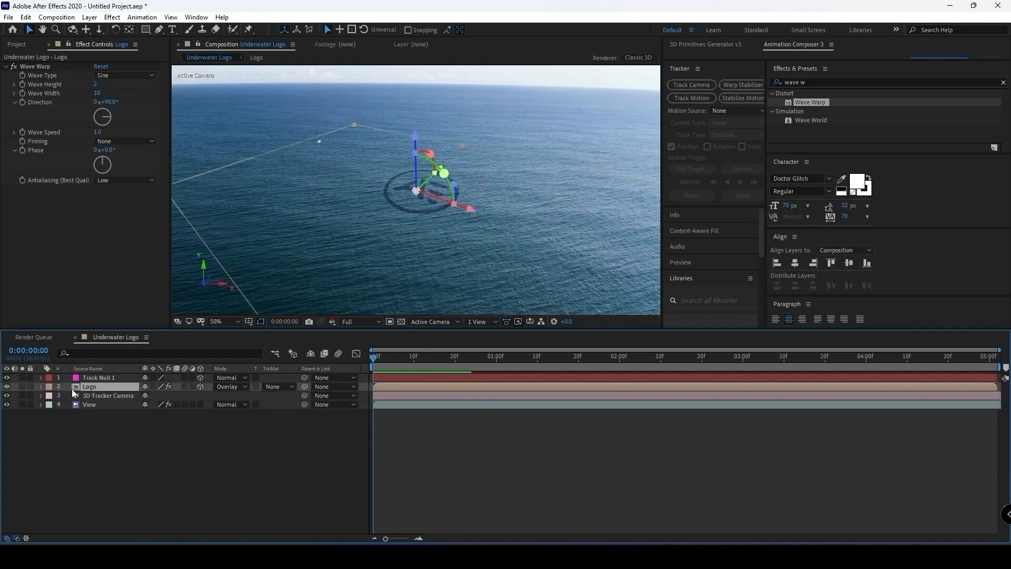
{"action": "key", "text": "ctrl+d"}
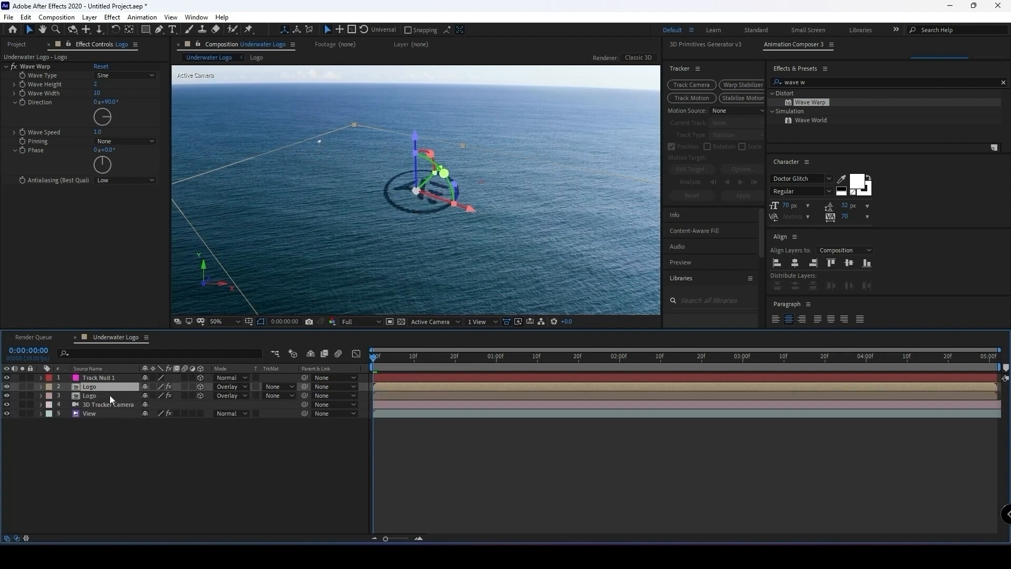
- Apply CC Radial Fast Blur to the lower Logo layer with its center at 960, 481 and deselect the layer
{"action": "left_click", "coordinate": [109, 395]}
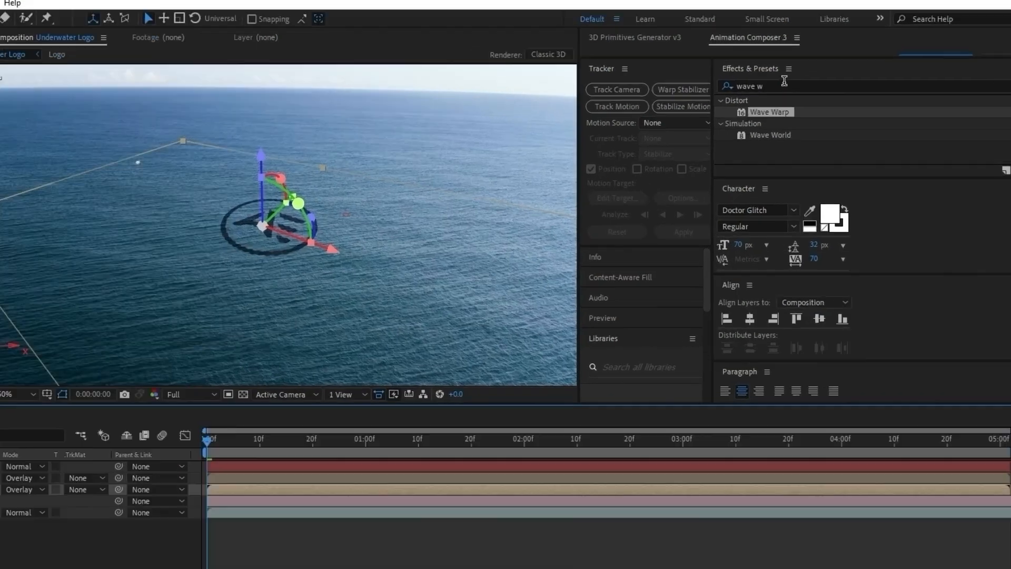
{"action": "left_click", "coordinate": [822, 79]}
{"action": "type", "text": "cc rad"}
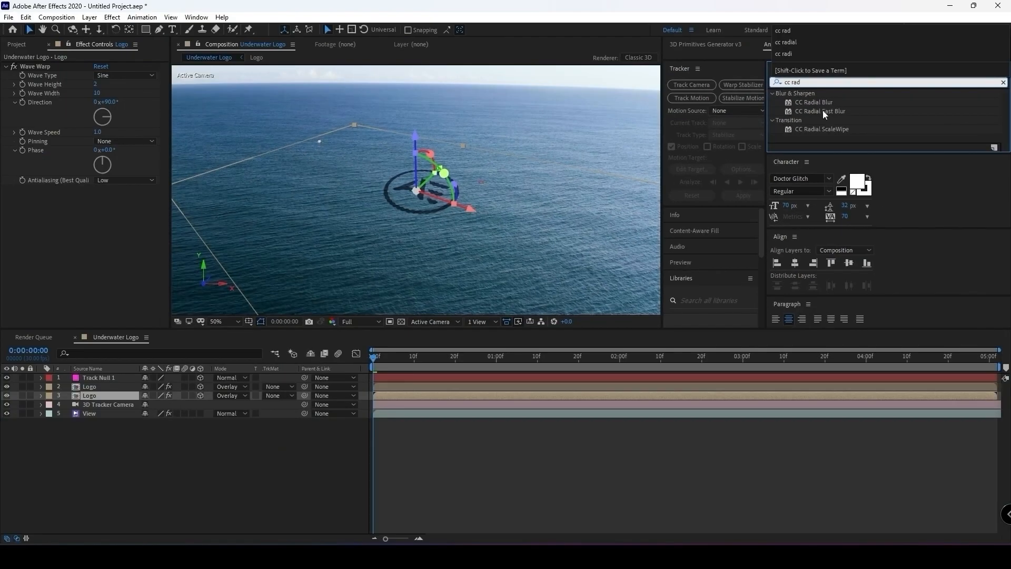
{"action": "double_click", "coordinate": [770, 133]}
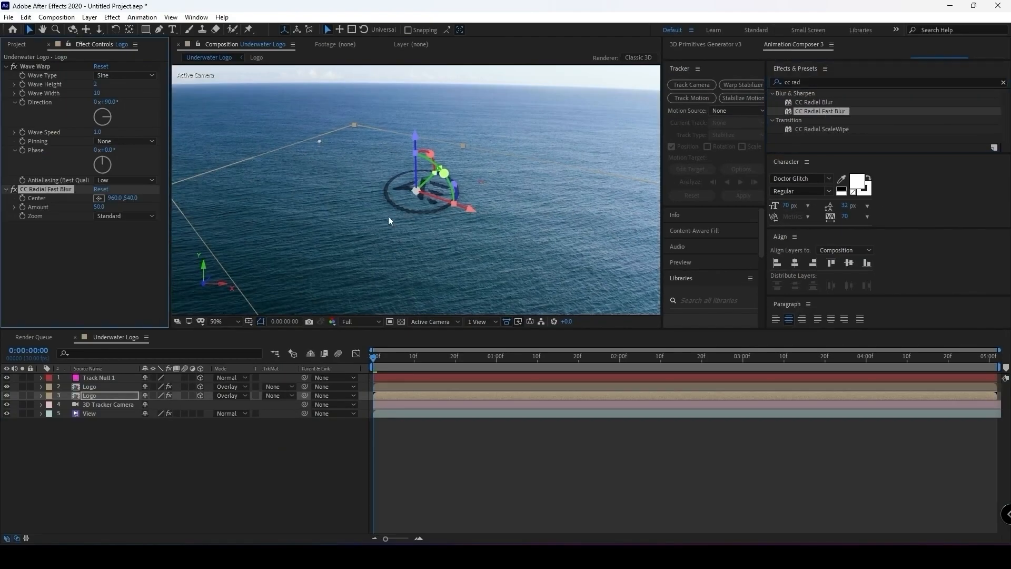
{"action": "left_click", "coordinate": [235, 482]}
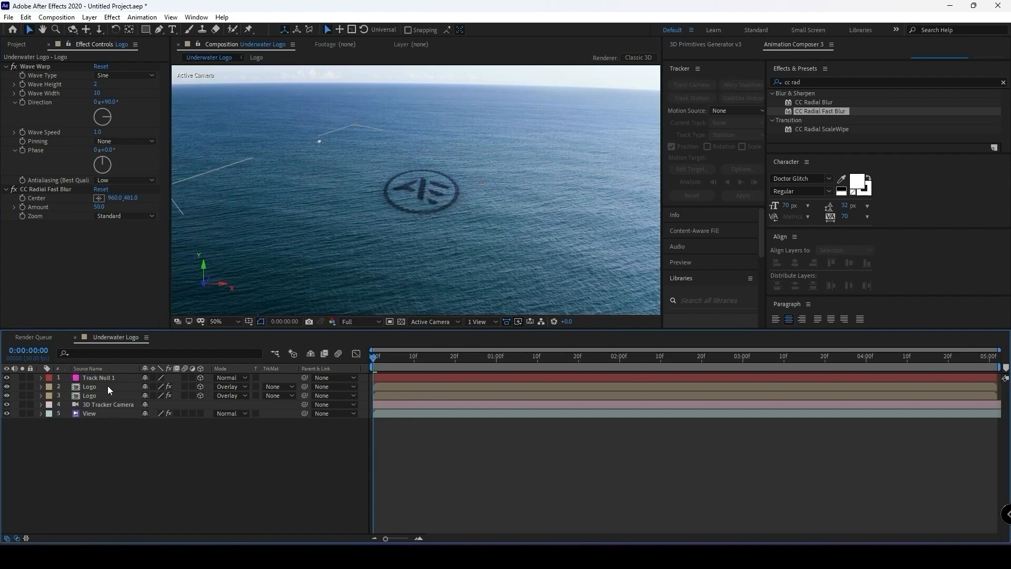
- Add a Drop Shadow layer style to the upper Logo layer
{"action": "left_click", "coordinate": [108, 386]}
{"action": "right_click", "coordinate": [107, 386]}
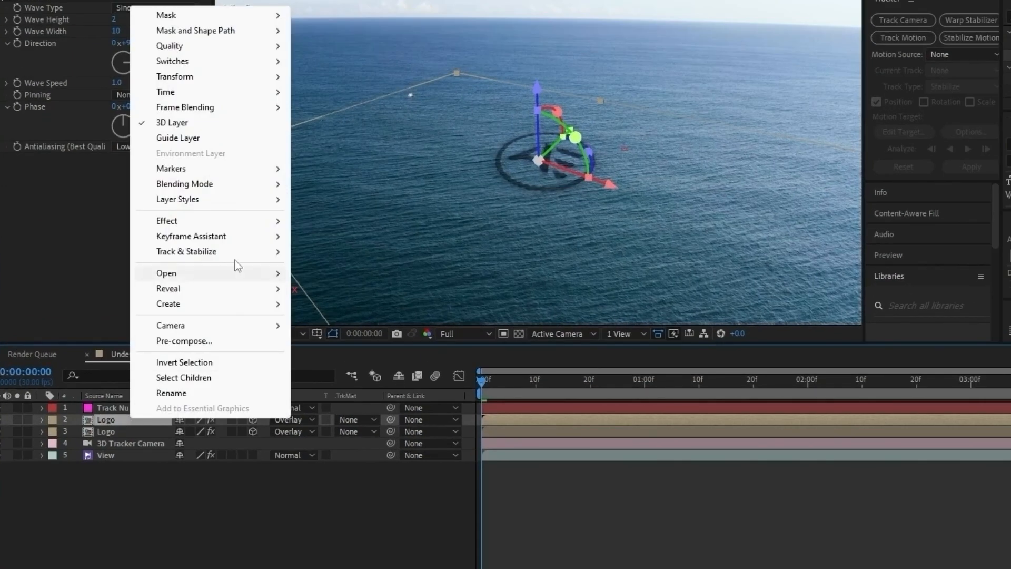
{"action": "mouse_move", "coordinate": [235, 202]}
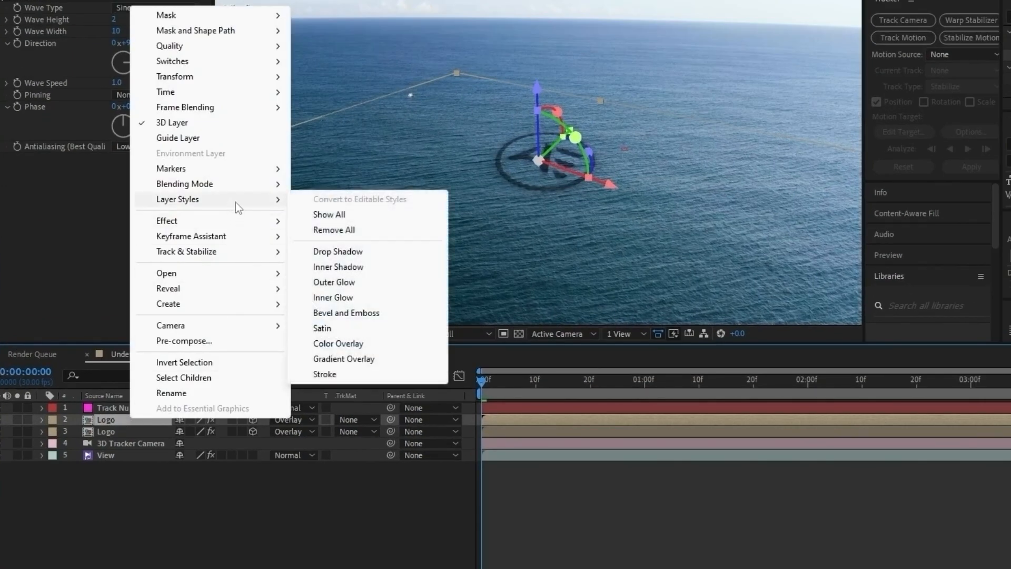
{"action": "left_click", "coordinate": [349, 252]}
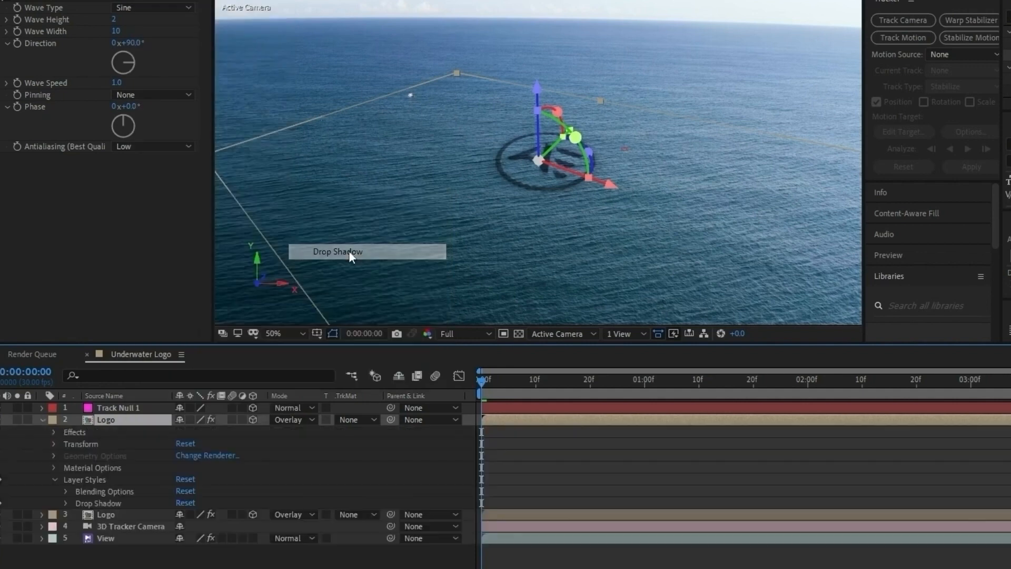
{"action": "left_click", "coordinate": [318, 457]}
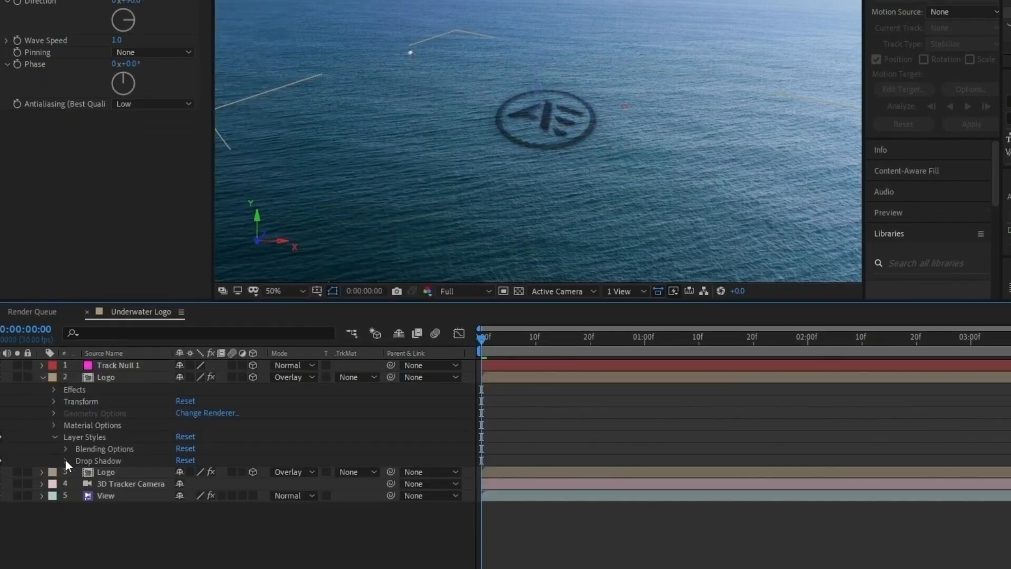
- Expand the upper Logo layer's Drop Shadow settings and set the shadow size to 8
{"action": "left_click", "coordinate": [66, 503]}
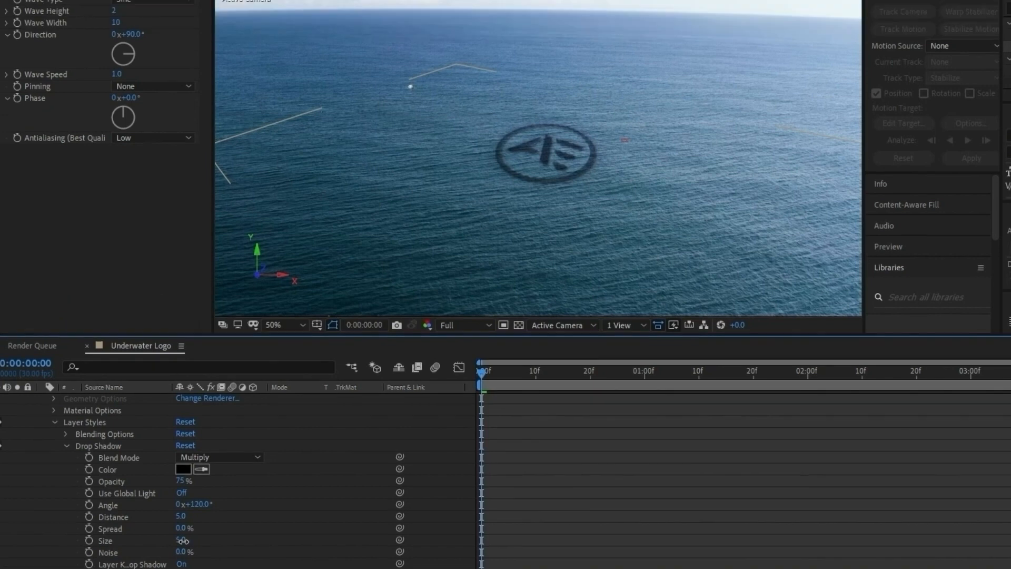
{"action": "left_click_drag", "start_coordinate": [184, 508], "coordinate": [206, 509]}
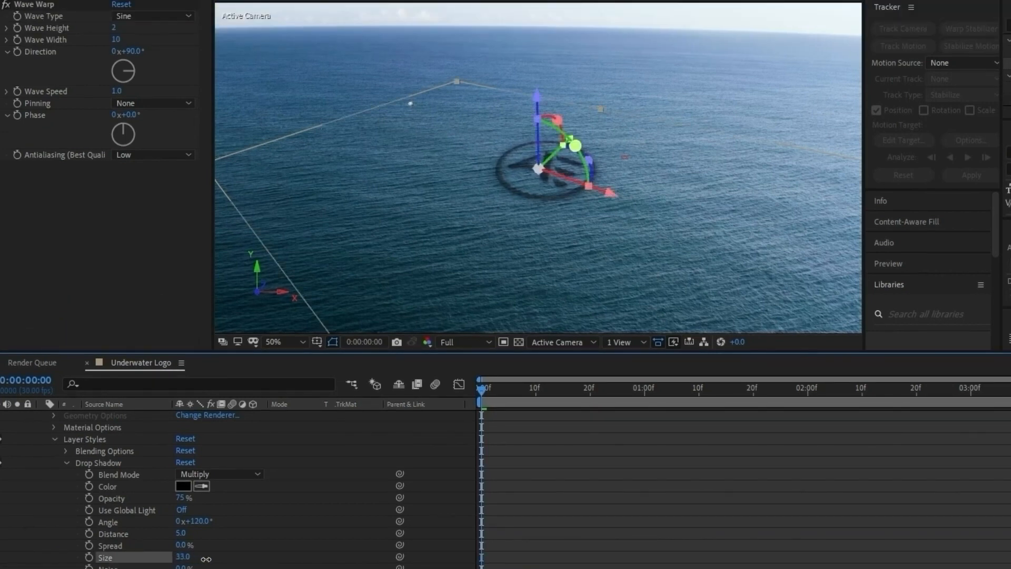
{"action": "left_click", "coordinate": [183, 556]}
{"action": "type", "text": "8"}
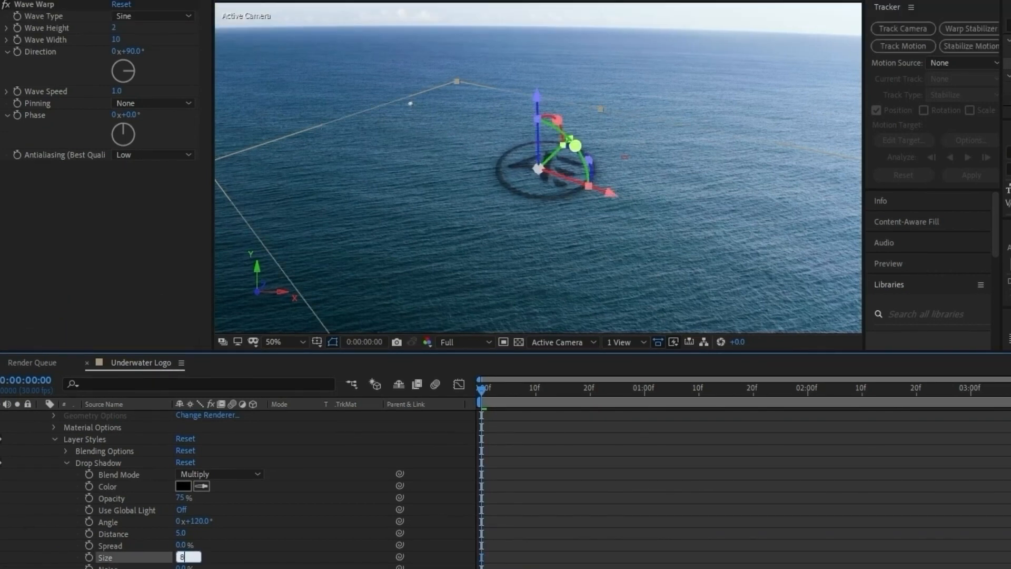
{"action": "left_click", "coordinate": [254, 536]}
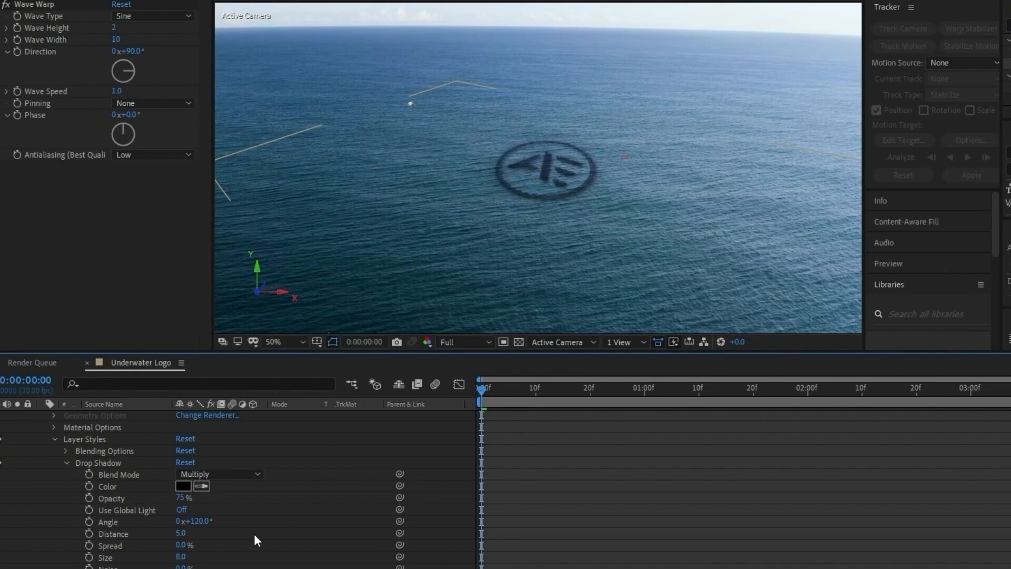
- Set the drop shadow's distance to 3 and collapse the upper Logo layer's properties
{"action": "left_click_drag", "start_coordinate": [183, 533], "coordinate": [171, 535]}
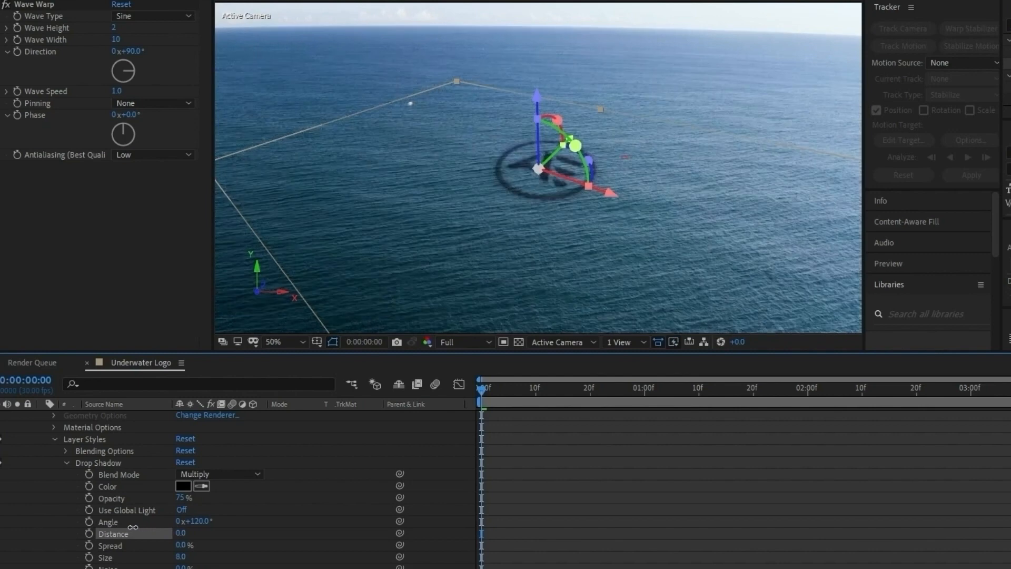
{"action": "type", "text": "3"}
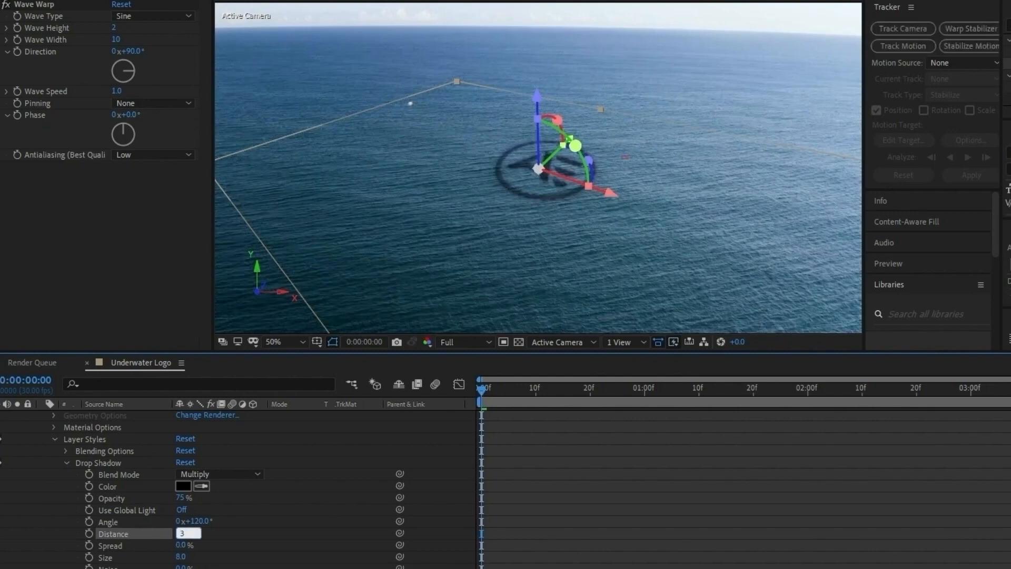
{"action": "left_click", "coordinate": [363, 494]}
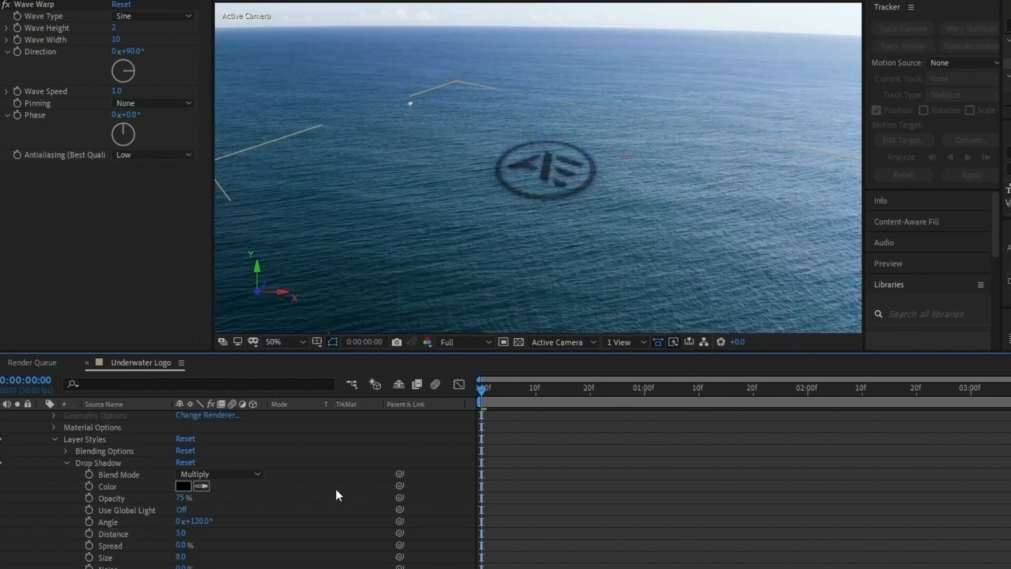
{"action": "scroll", "coordinate": [39, 437], "scroll_direction": "up", "scroll_amount": 2}
{"action": "left_click", "coordinate": [42, 416]}
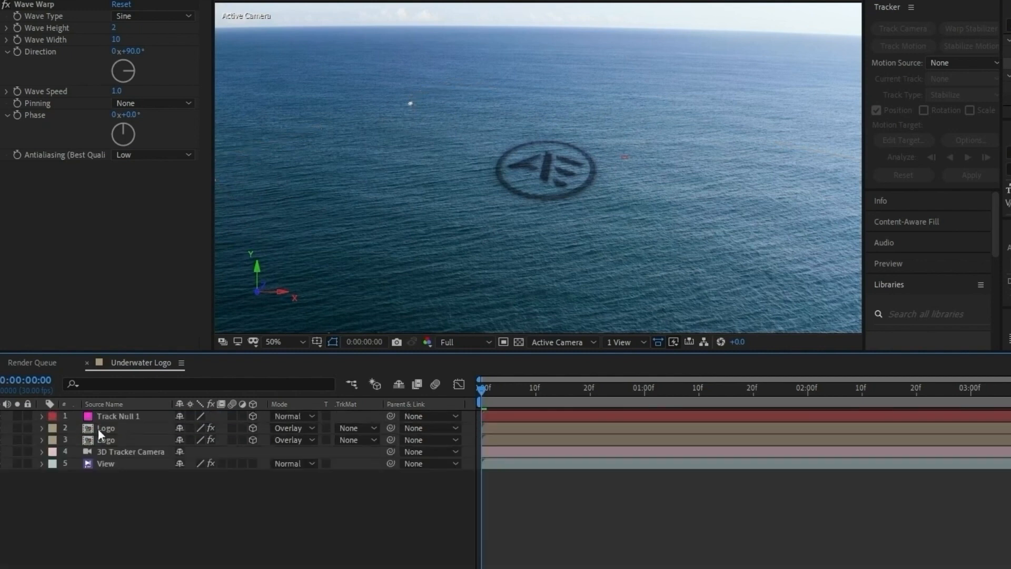
- Enable motion blur for both Logo layers and the composition, and preview the animation up to about 0:00:01:20
{"action": "left_click_drag", "start_coordinate": [232, 427], "coordinate": [232, 440]}
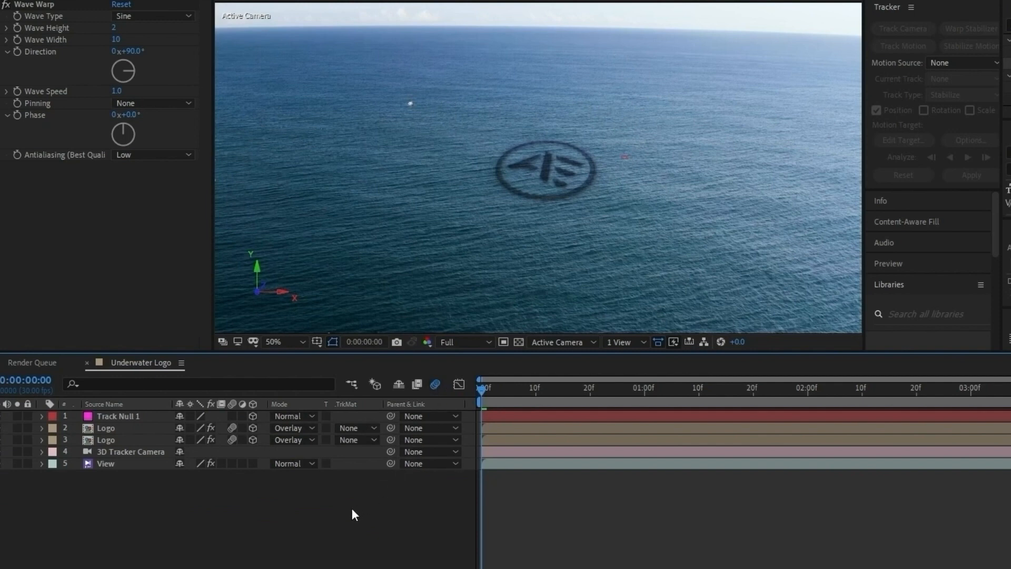
{"action": "key", "text": "space"}
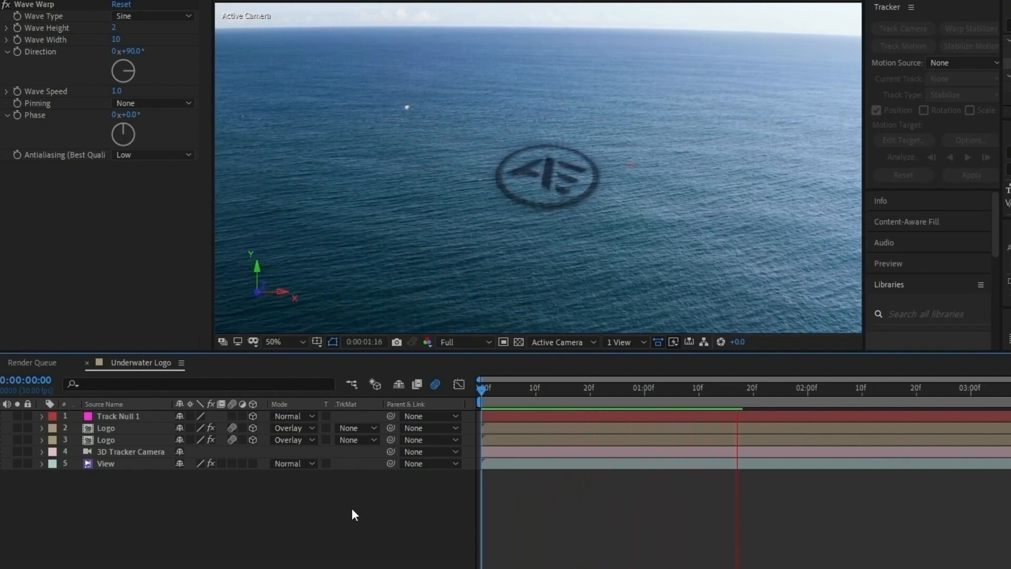
{"action": "key", "text": "space"}
- Create a white 1920 x 1080 px solid named Transition and place it directly below Track Null 1
{"action": "right_click", "coordinate": [272, 494]}
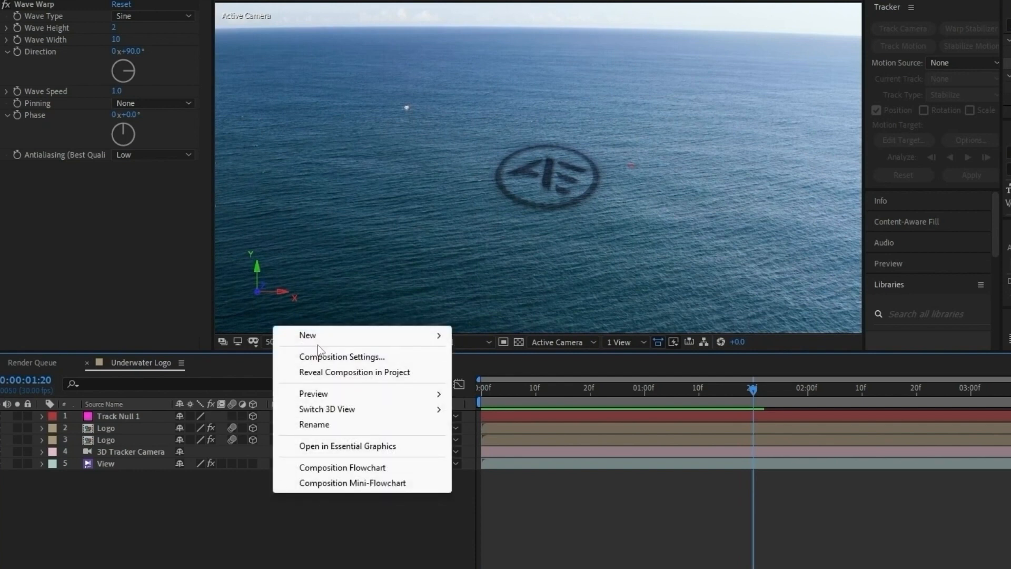
{"action": "mouse_move", "coordinate": [317, 340]}
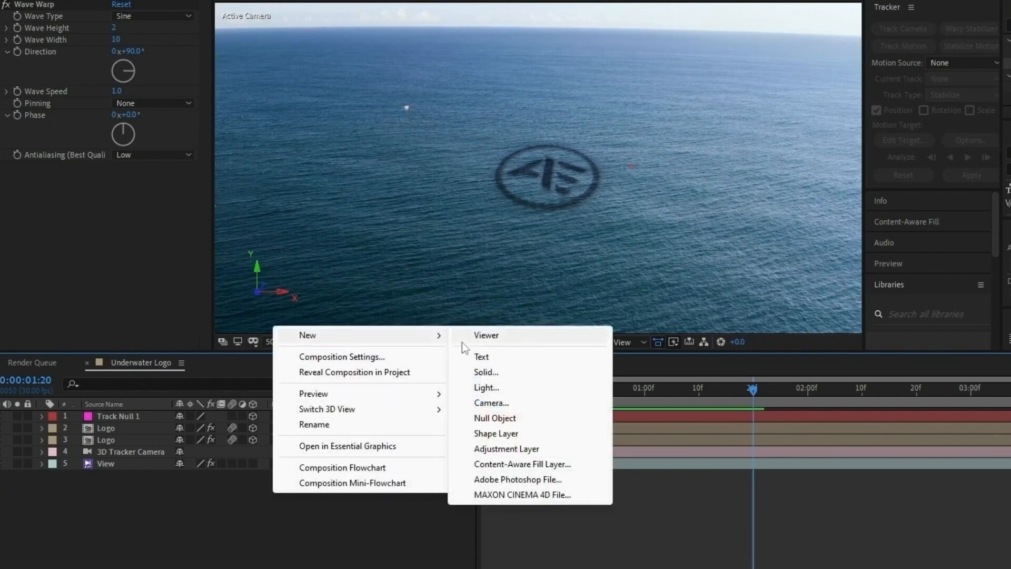
{"action": "left_click", "coordinate": [500, 371]}
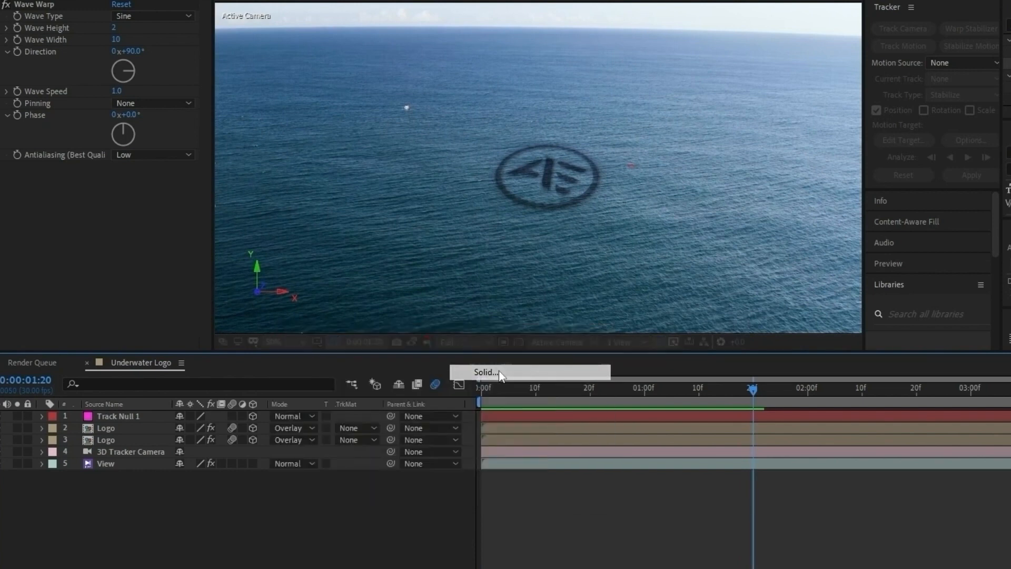
{"action": "type", "text": "Transition"}
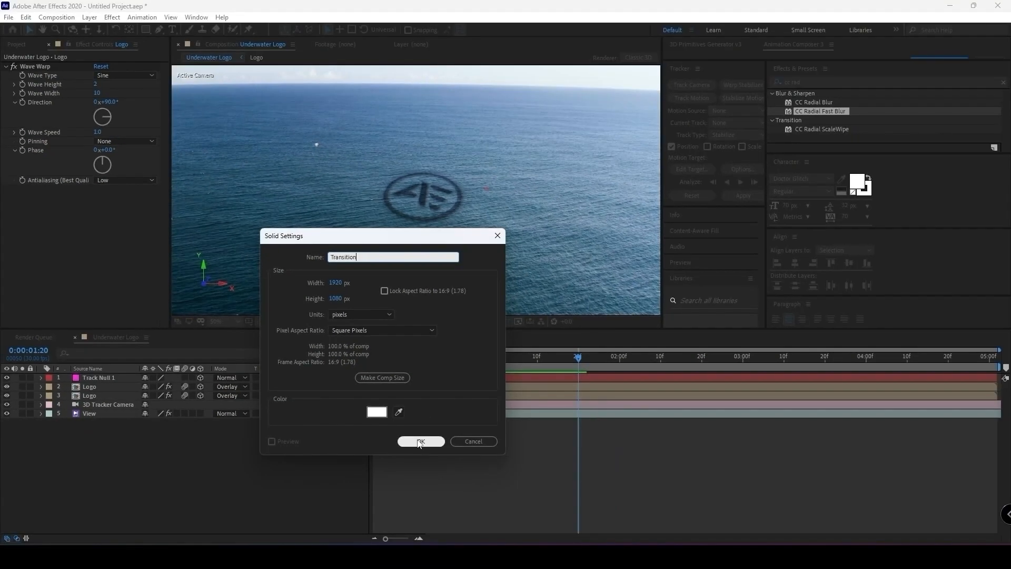
{"action": "left_click", "coordinate": [540, 498]}
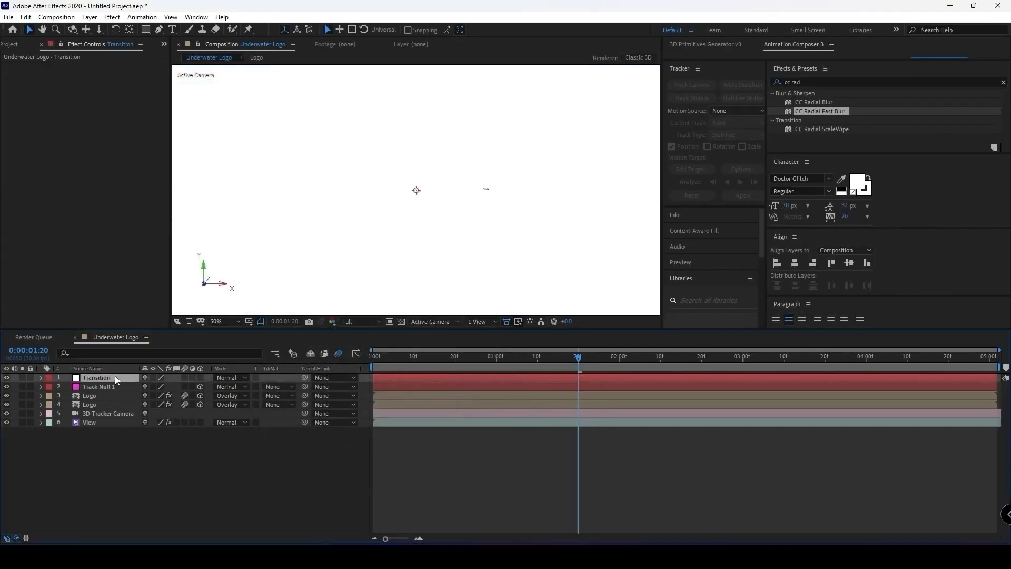
{"action": "left_click_drag", "start_coordinate": [115, 375], "coordinate": [113, 387]}
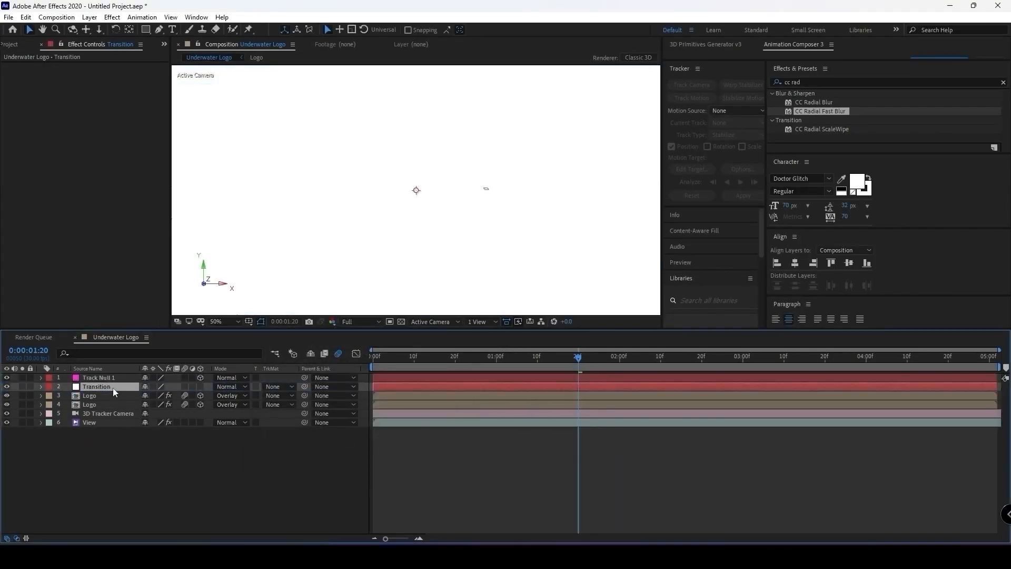
- Find the CC Jaws transition effect and apply it to the Transition solid
{"action": "double_click", "coordinate": [832, 82]}
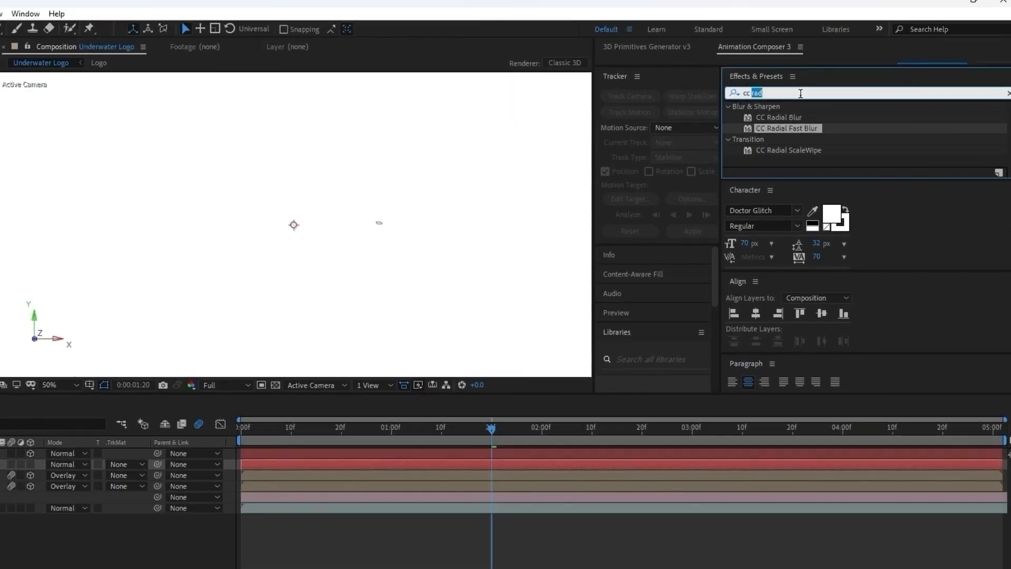
{"action": "type", "text": "j"}
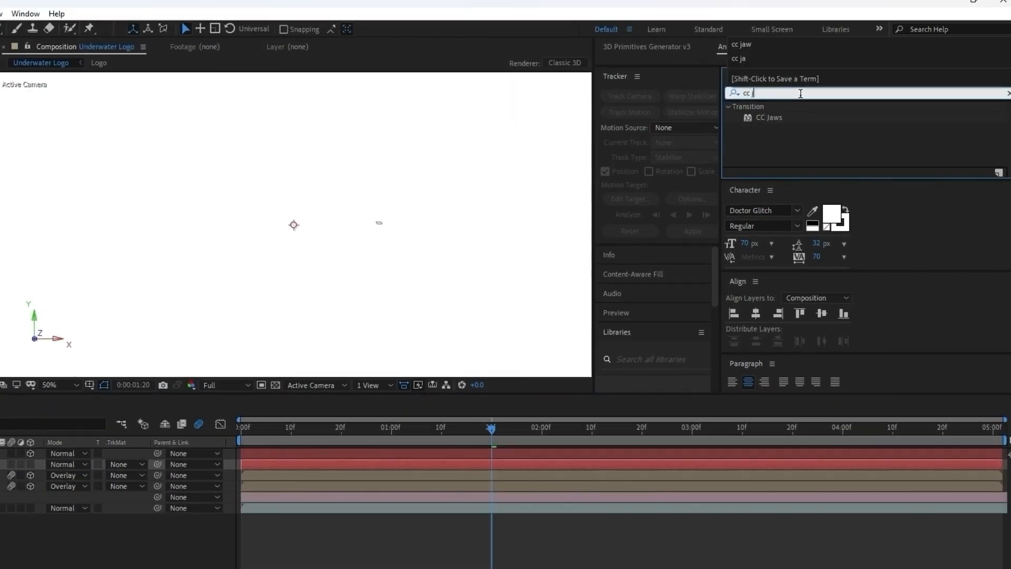
{"action": "type", "text": "aw"}
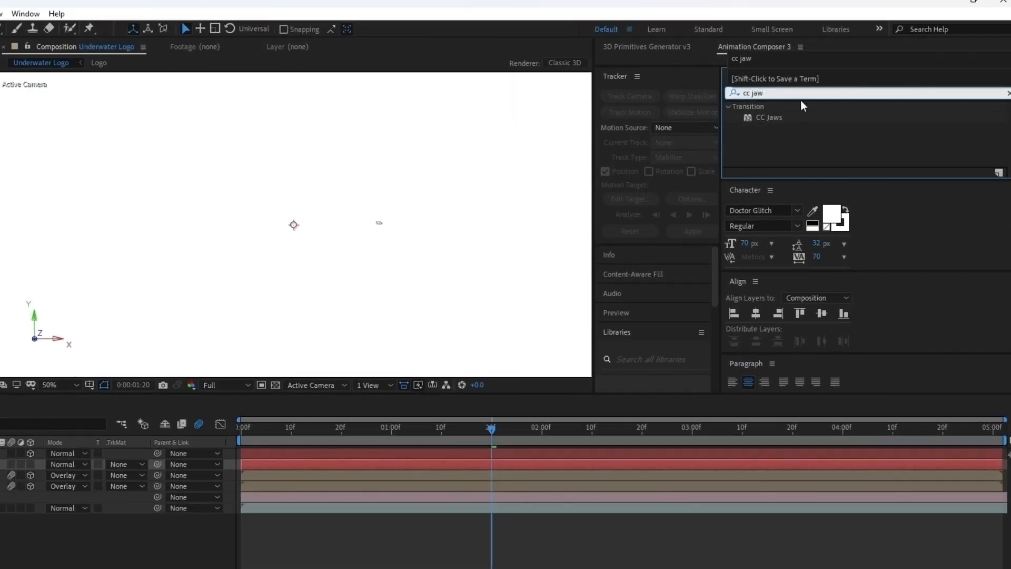
{"action": "double_click", "coordinate": [786, 119]}
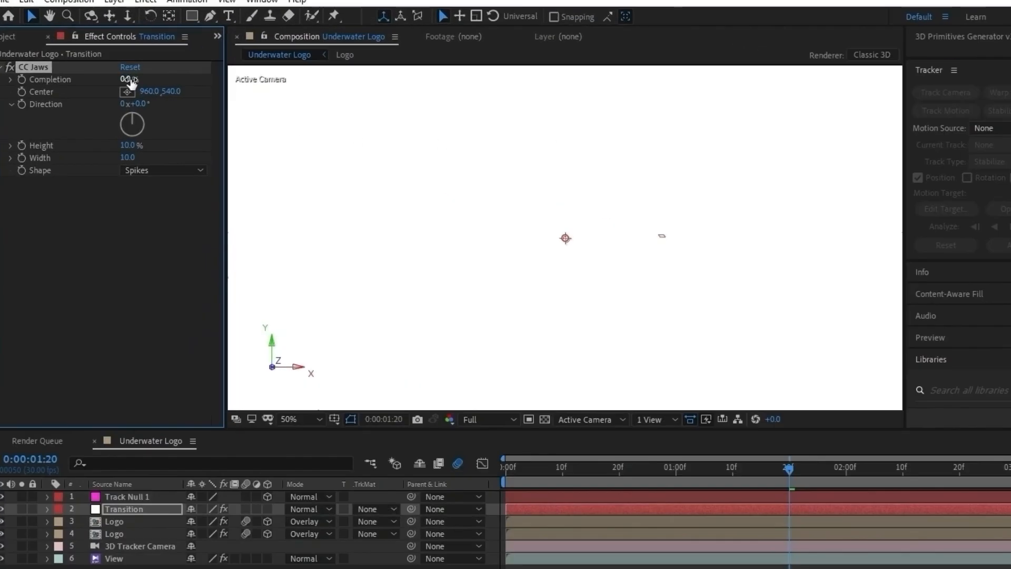
- Set the CC Jaws completion to 30%, try the RoboJaw and Block shapes, and settle on Waves
{"action": "left_click_drag", "start_coordinate": [130, 82], "coordinate": [152, 79]}
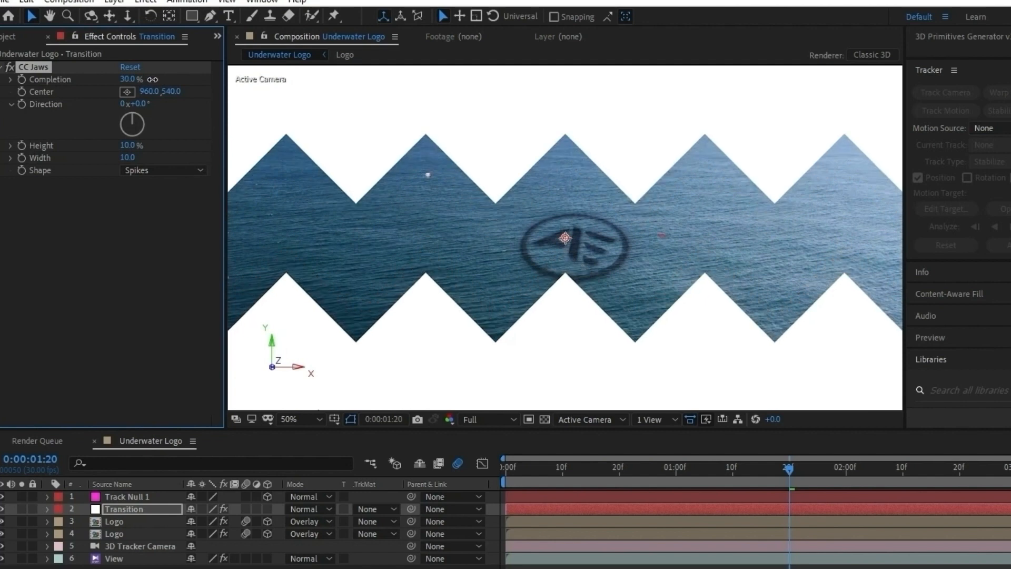
{"action": "left_click", "coordinate": [173, 171]}
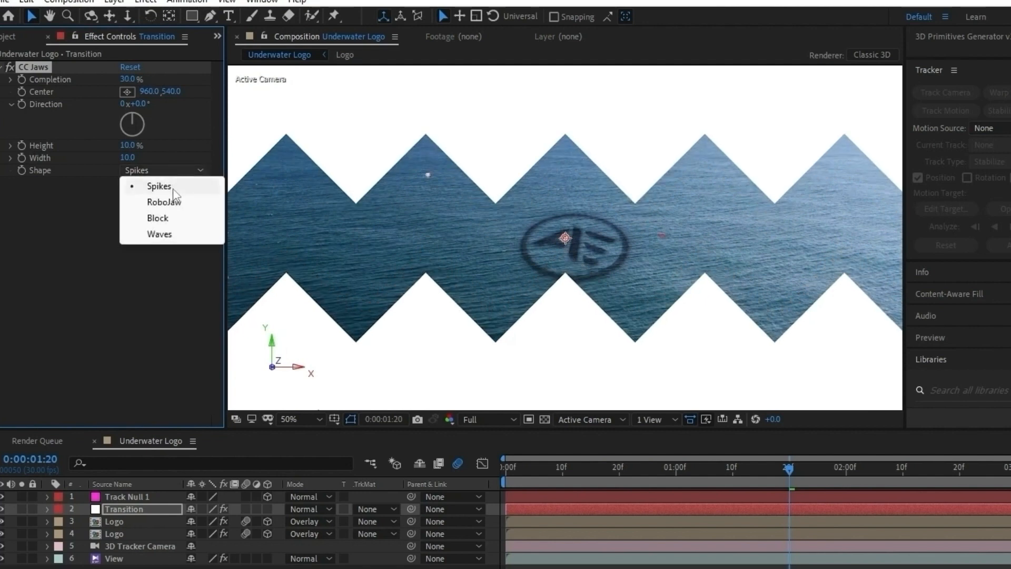
{"action": "left_click", "coordinate": [172, 201]}
{"action": "left_click", "coordinate": [164, 170]}
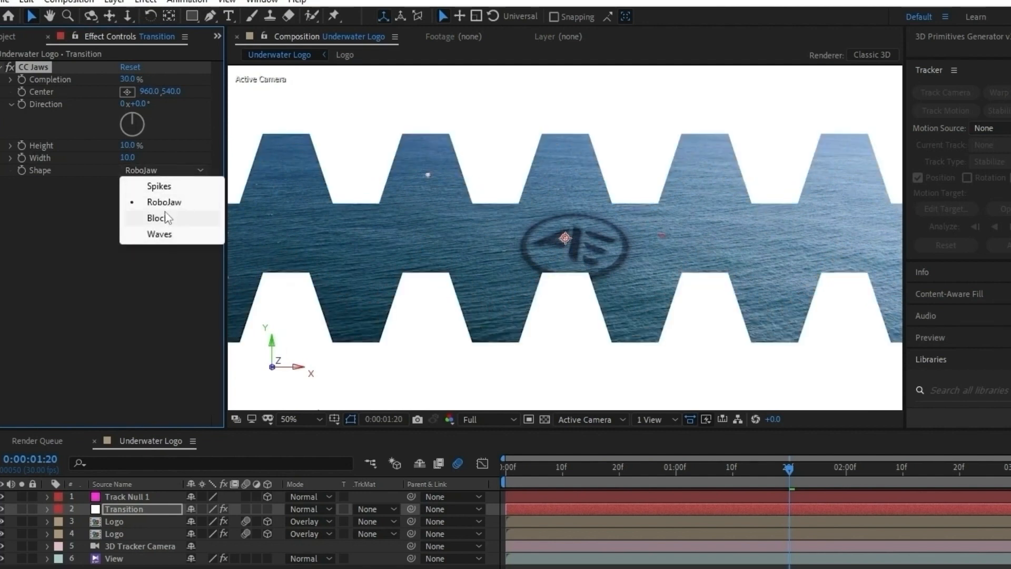
{"action": "left_click", "coordinate": [165, 217]}
{"action": "left_click", "coordinate": [163, 171]}
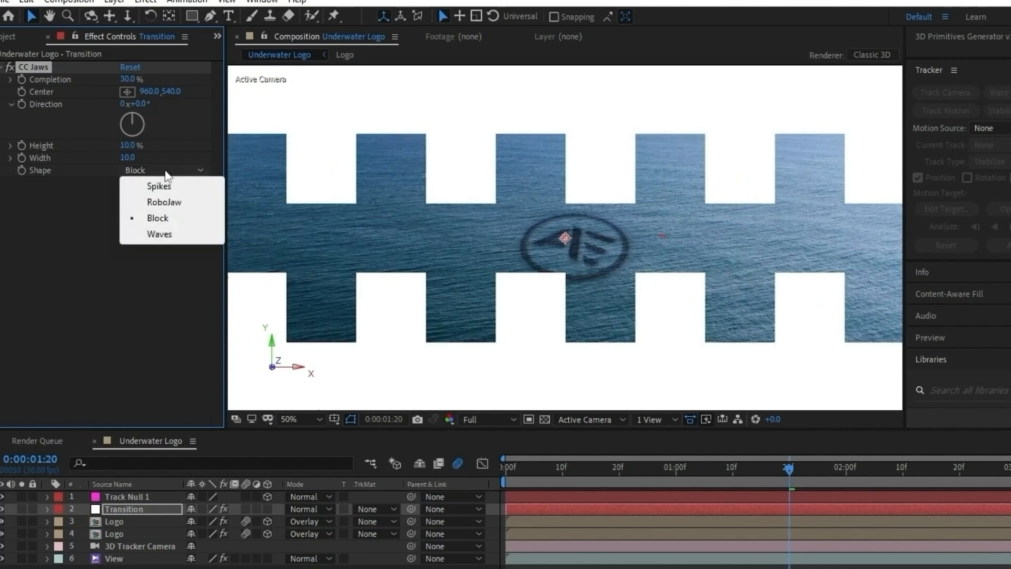
{"action": "left_click", "coordinate": [165, 232]}
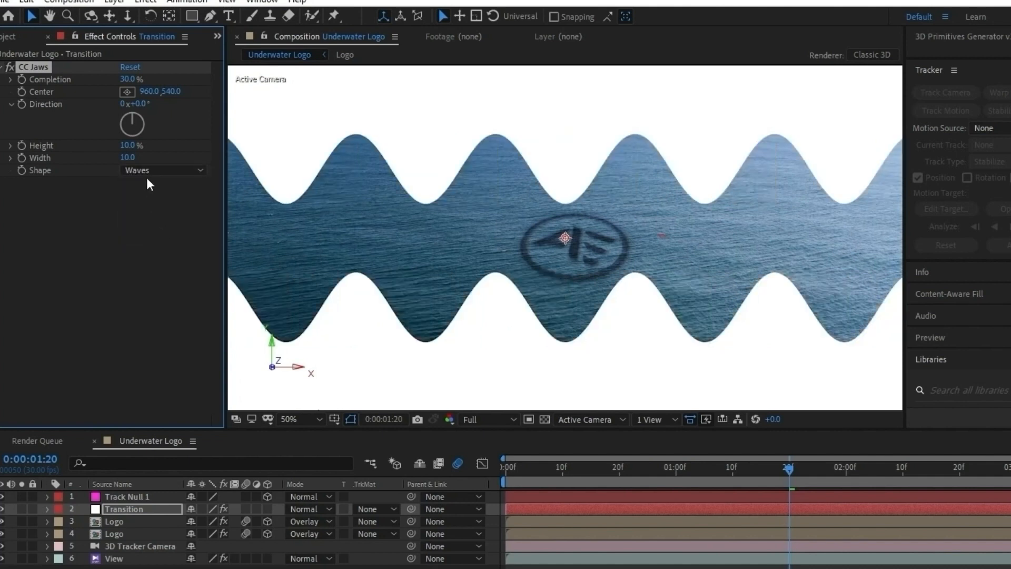
- Tune the CC Jaws waves to width 22.4, height 5%, direction -17° and completion 23%
{"action": "left_click_drag", "start_coordinate": [126, 158], "coordinate": [222, 163]}
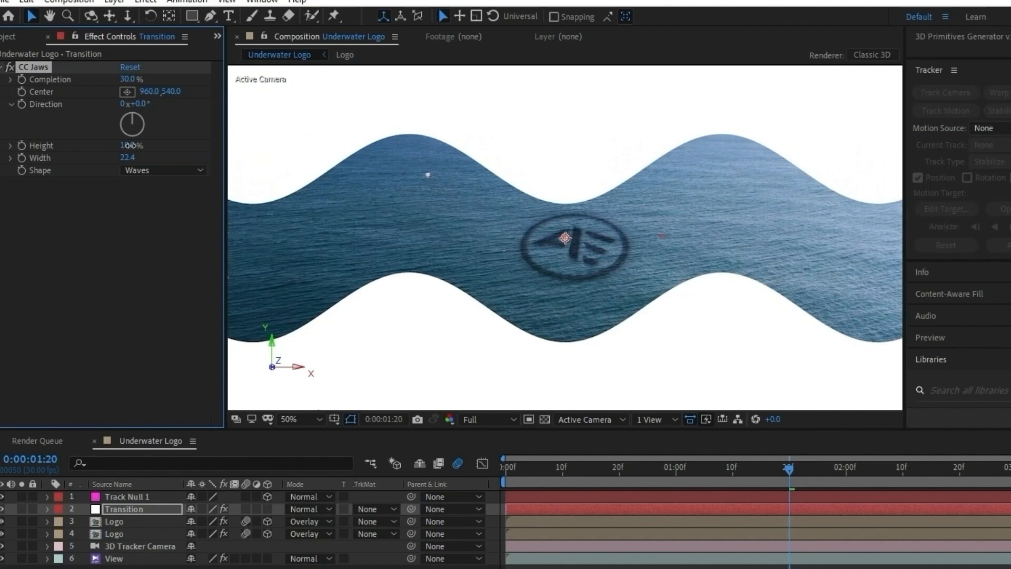
{"action": "mouse_move", "coordinate": [129, 146]}
{"action": "left_mouse_down"}
{"action": "mouse_move", "coordinate": [117, 146]}
{"action": "mouse_move", "coordinate": [128, 145]}
{"action": "left_mouse_up"}
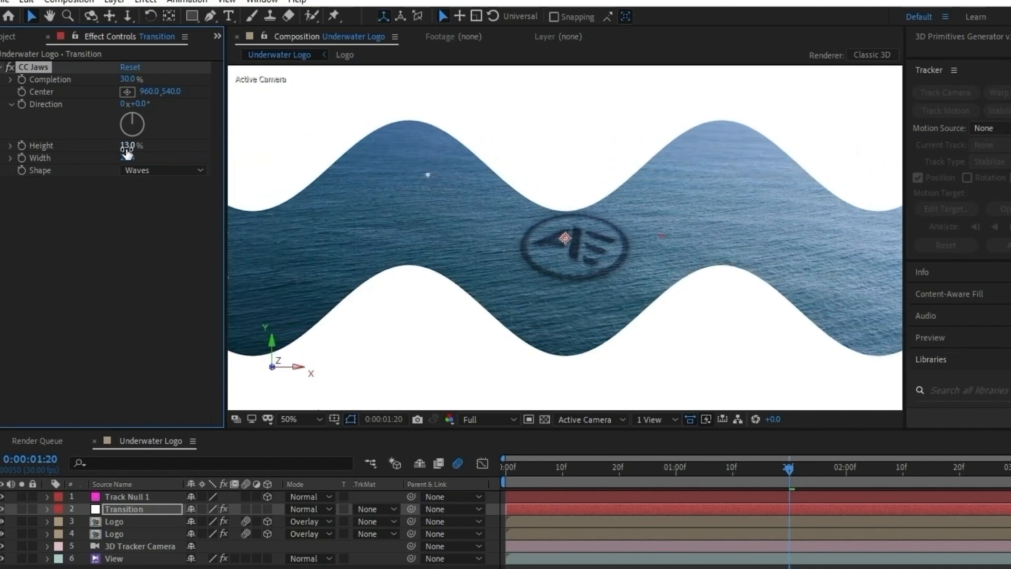
{"action": "left_click", "coordinate": [128, 145]}
{"action": "type", "text": "5"}
{"action": "left_click", "coordinate": [145, 219]}
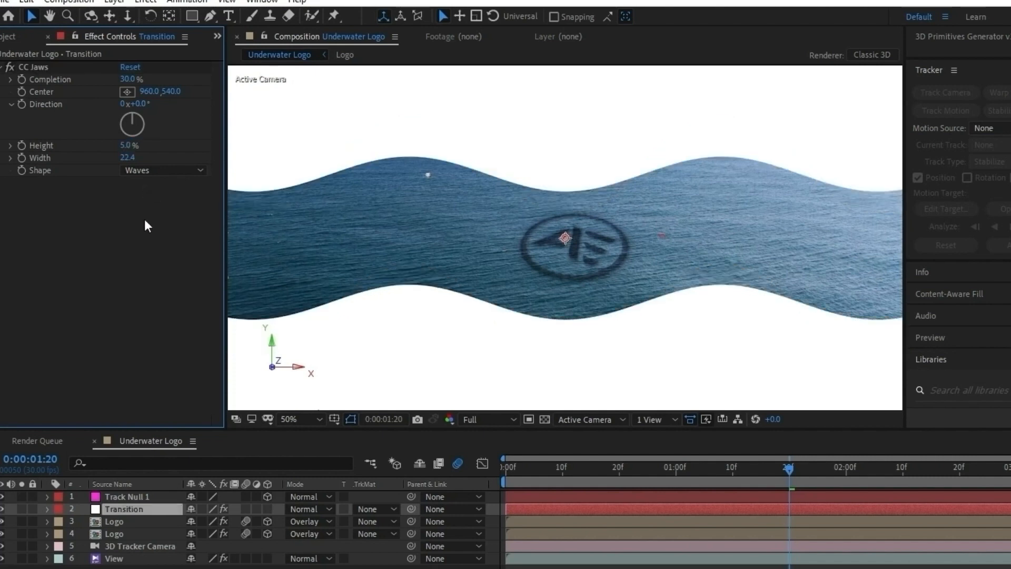
{"action": "left_click_drag", "start_coordinate": [144, 106], "coordinate": [130, 104]}
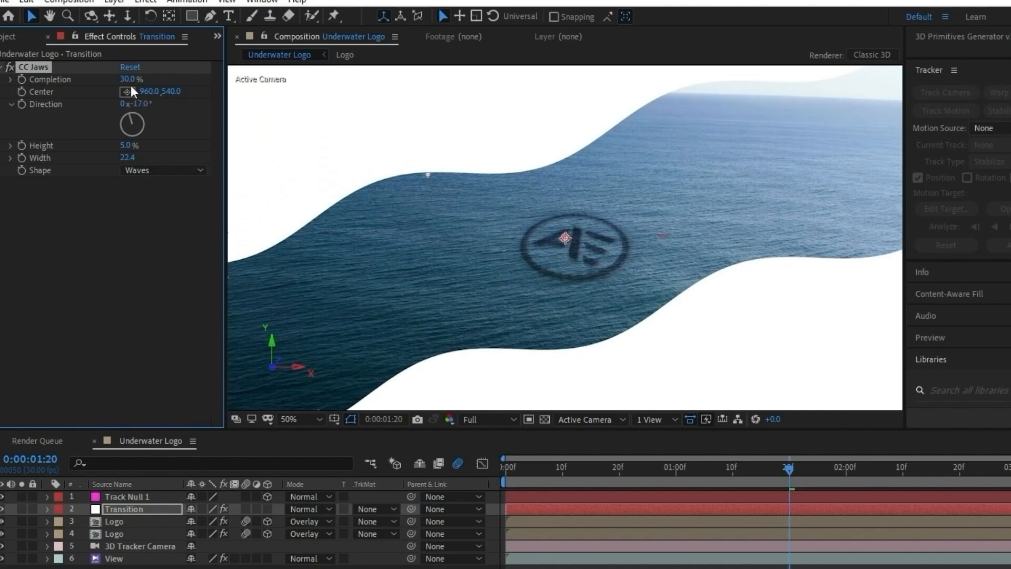
{"action": "left_click_drag", "start_coordinate": [138, 79], "coordinate": [126, 79]}
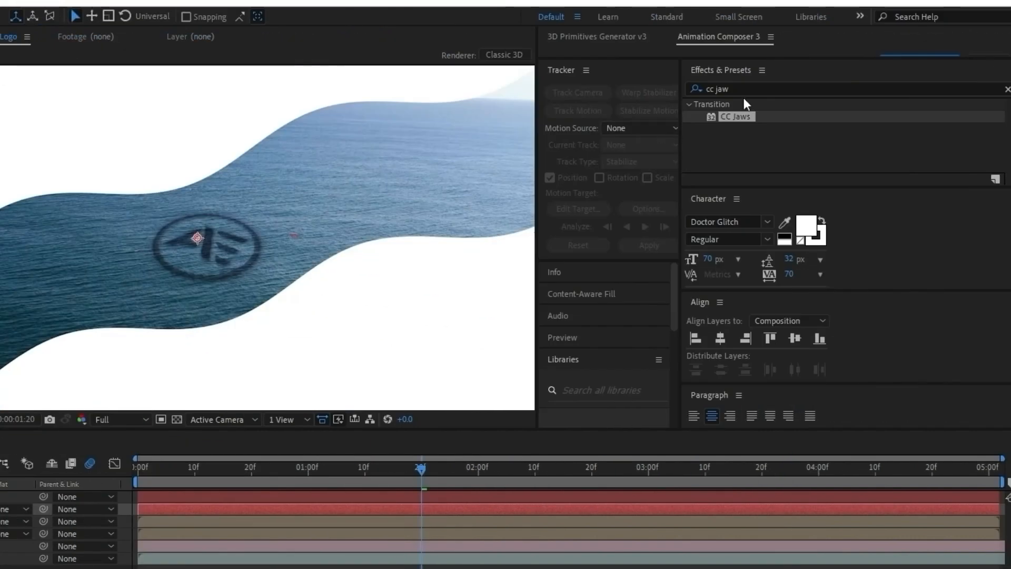
- Find the Gradient Ramp effect and apply it to the Transition solid
{"action": "left_click", "coordinate": [743, 92]}
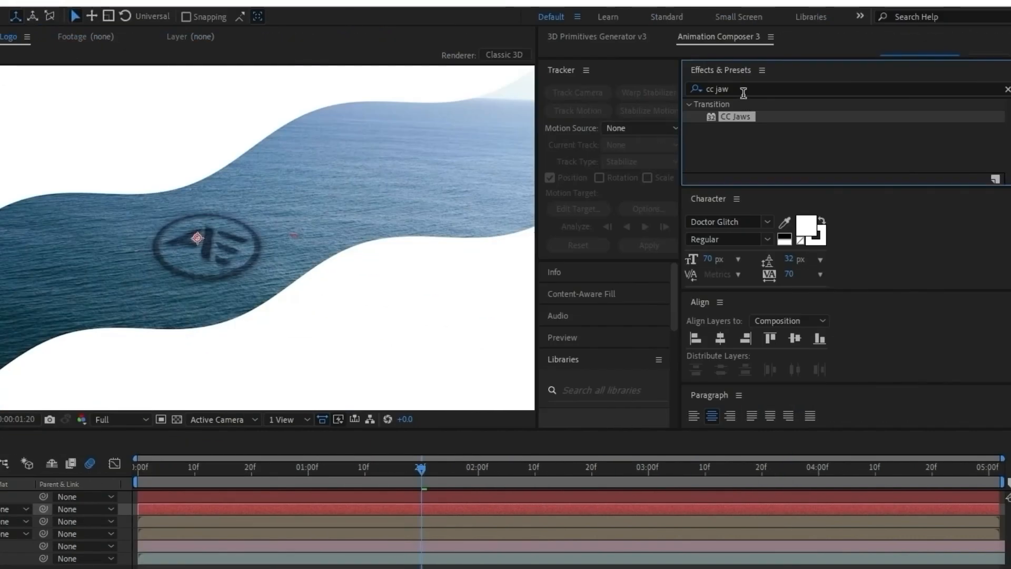
{"action": "double_click", "coordinate": [724, 90]}
{"action": "type", "text": "ramp"}
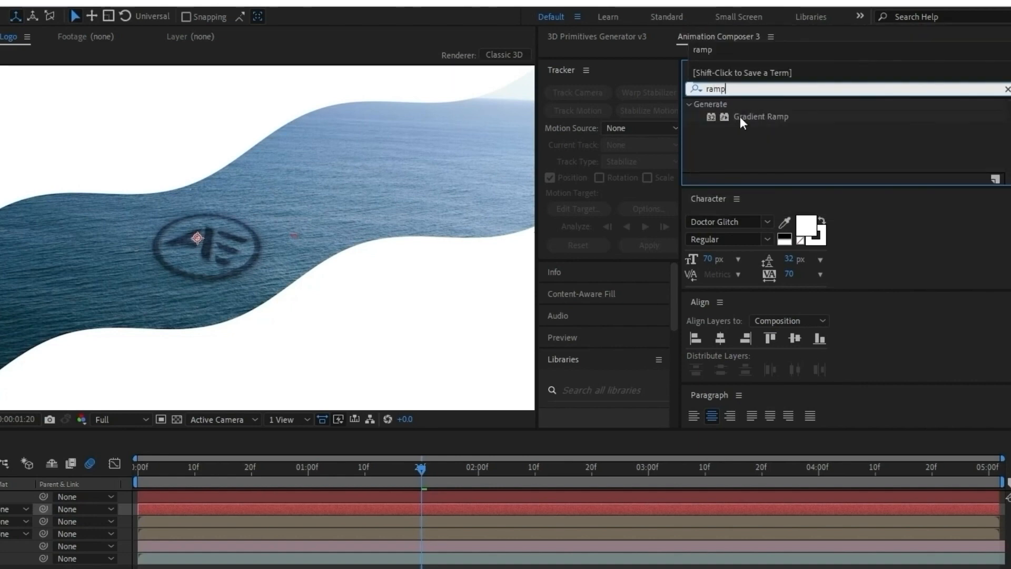
{"action": "double_click", "coordinate": [741, 116]}
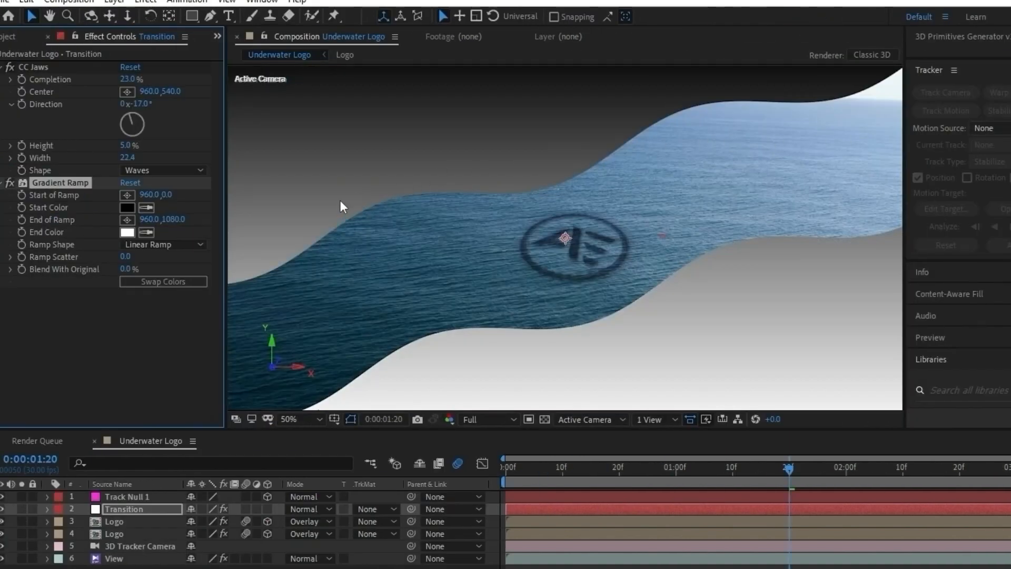
- Set the Gradient Ramp's start color to the medium blue 43A5C1
{"action": "left_click", "coordinate": [128, 208]}
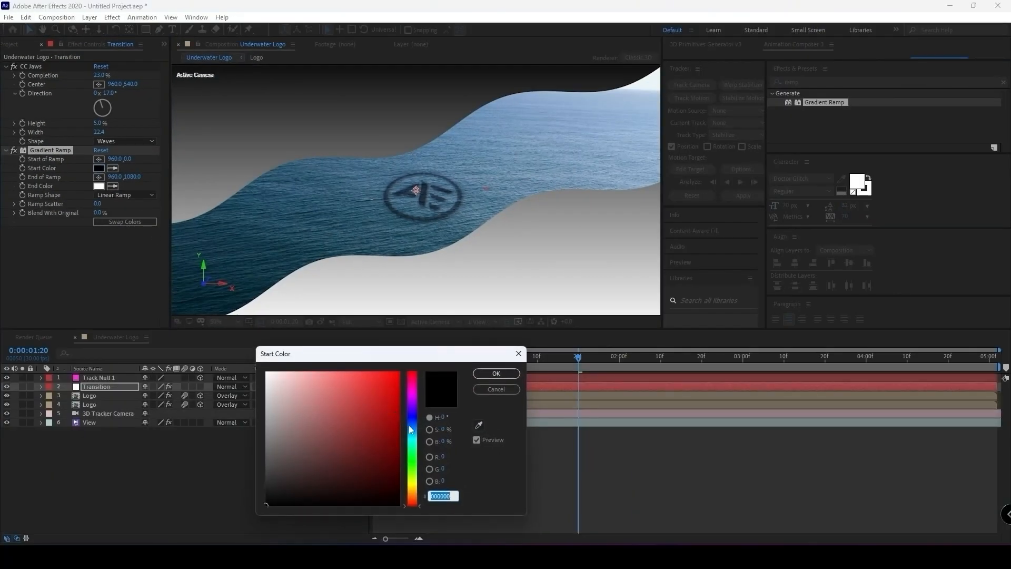
{"action": "left_click", "coordinate": [413, 433]}
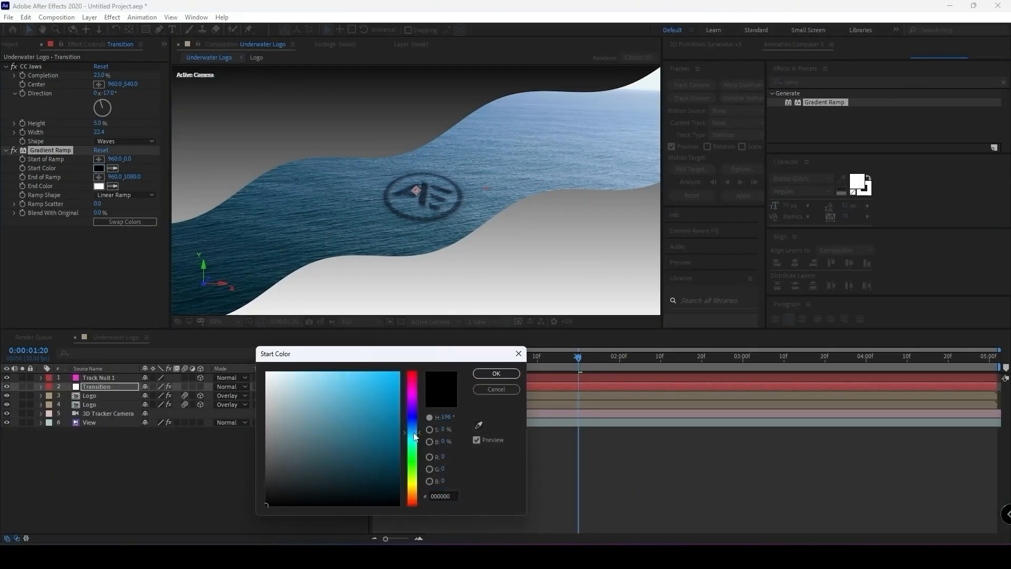
{"action": "left_click", "coordinate": [353, 404]}
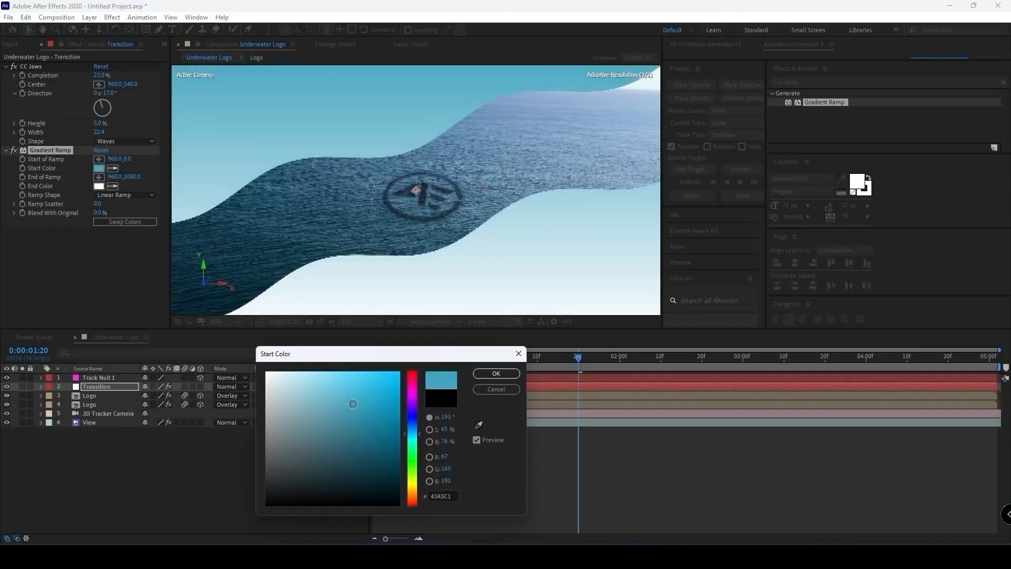
{"action": "left_click", "coordinate": [487, 374]}
- Set the Gradient Ramp's end color to the pale teal 90BFC2
{"action": "left_click", "coordinate": [99, 186]}
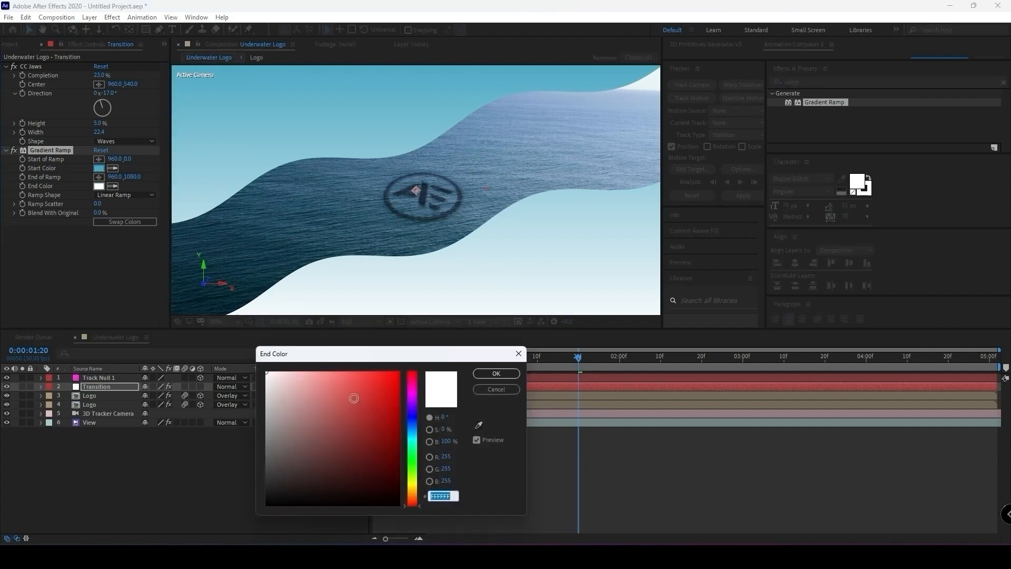
{"action": "left_click", "coordinate": [414, 442]}
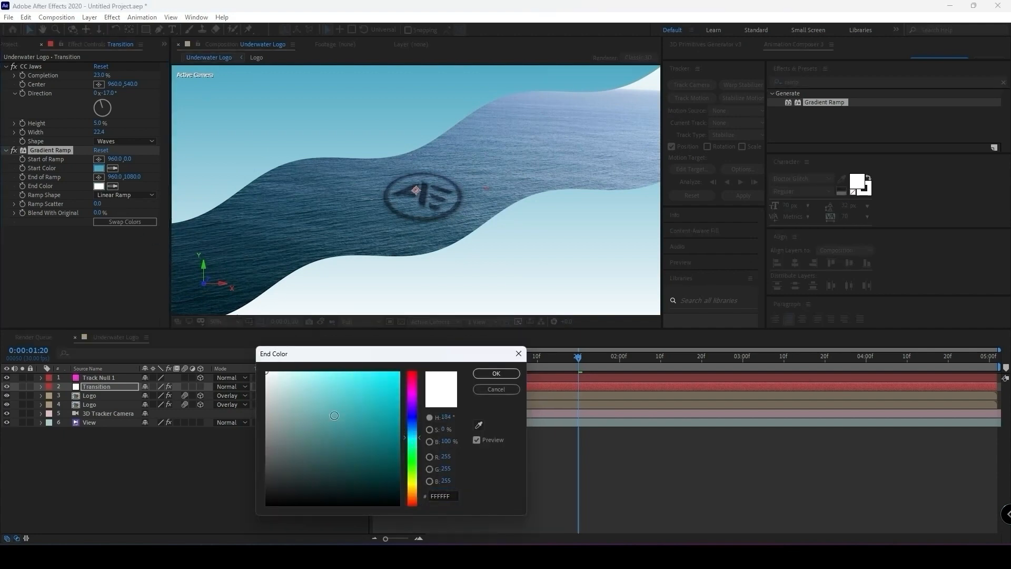
{"action": "left_click_drag", "start_coordinate": [316, 413], "coordinate": [300, 403]}
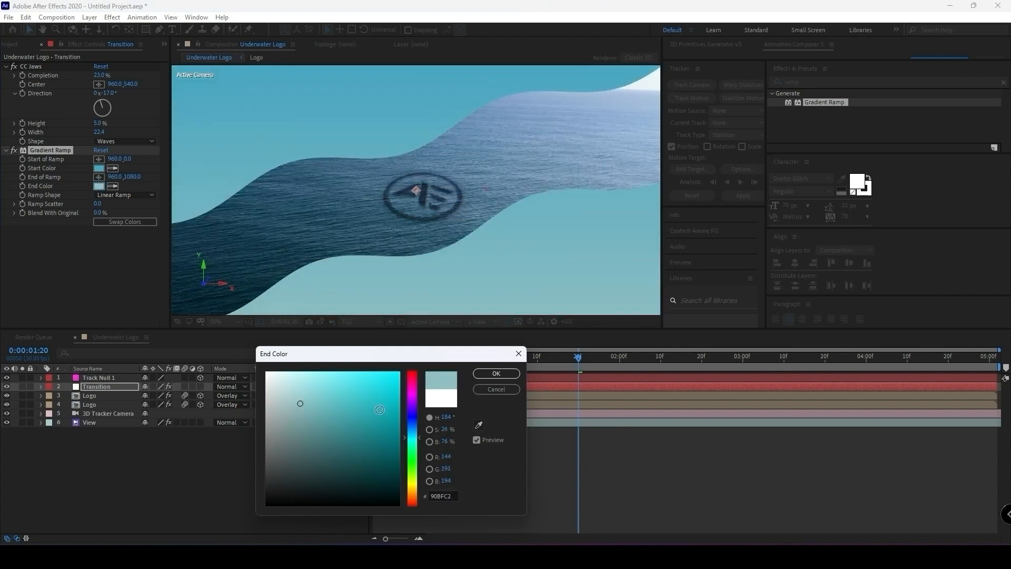
{"action": "left_click", "coordinate": [494, 374]}
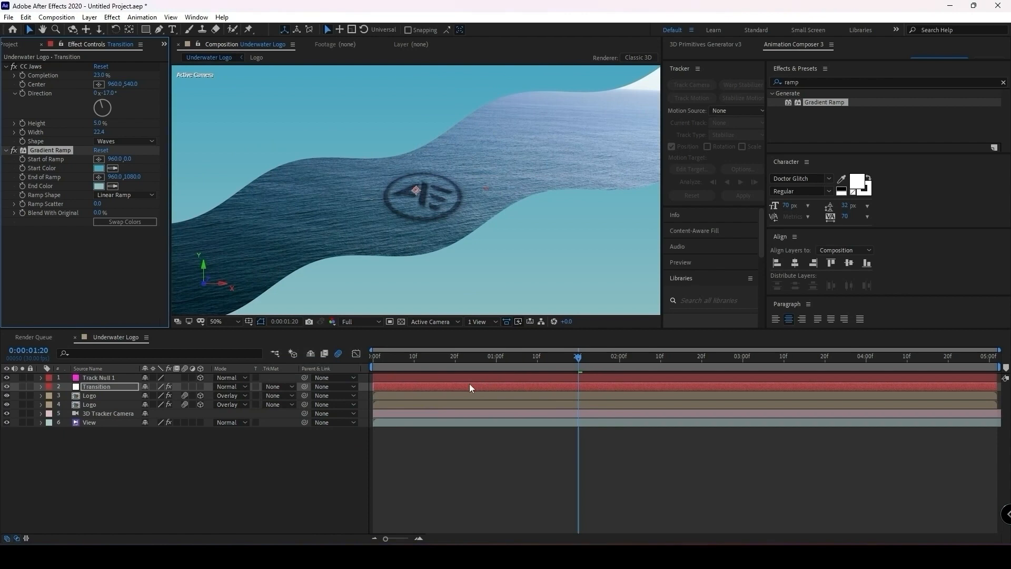
- Preview the composition from the first frame to a little past 0:00:02:06
{"action": "left_click_drag", "start_coordinate": [581, 361], "coordinate": [367, 384]}
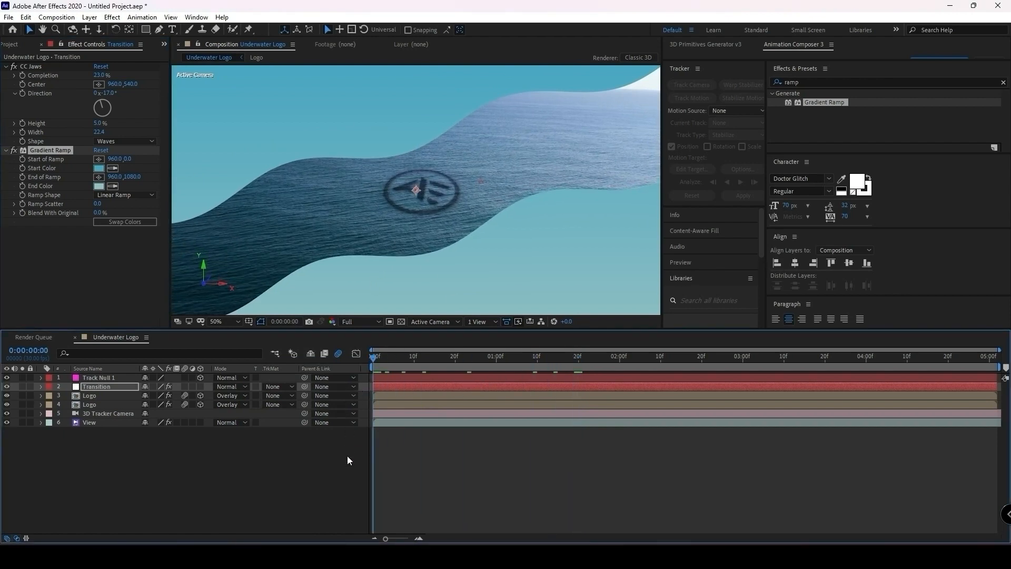
{"action": "key", "text": "space"}
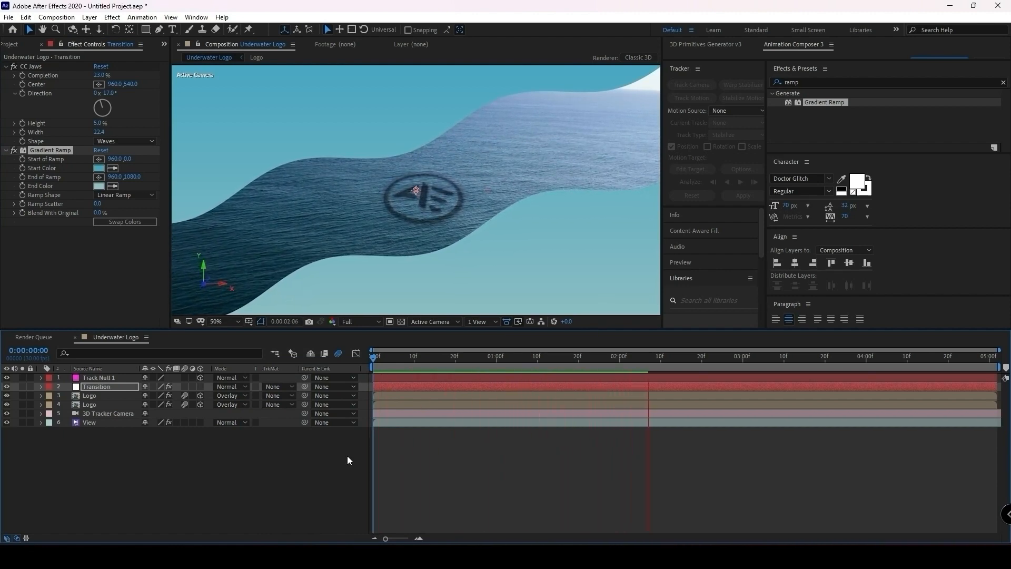
{"action": "key", "text": "space"}
- At 0:00:00:00, start keyframing the CC Jaws completion with a value of 0%
{"action": "left_click_drag", "start_coordinate": [663, 355], "coordinate": [353, 366]}
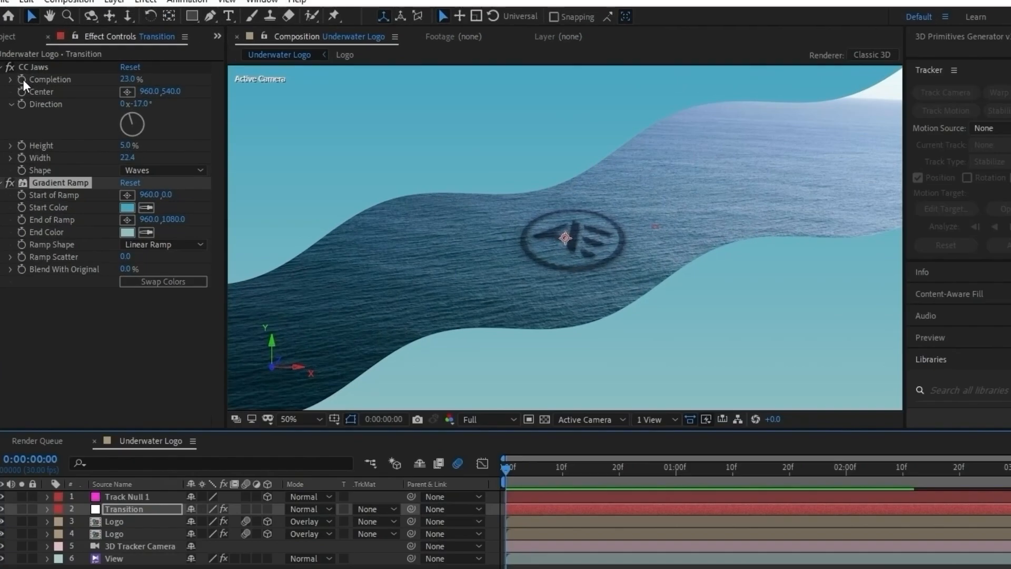
{"action": "left_click", "coordinate": [22, 75]}
{"action": "left_click", "coordinate": [127, 79]}
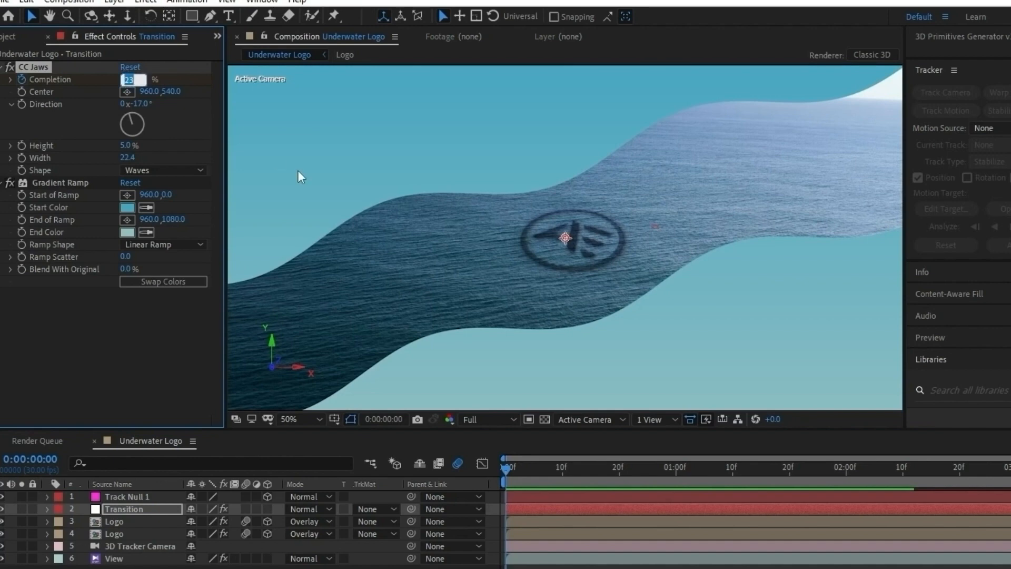
{"action": "left_click", "coordinate": [190, 352]}
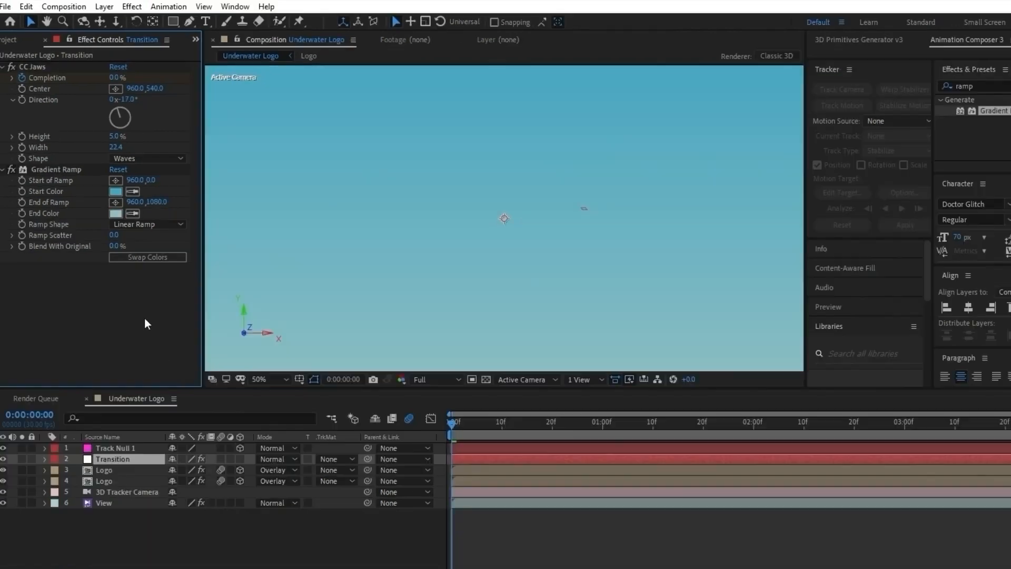
- Keyframe the CC Jaws completion at 23% at 0:00:01:00 and preview the reveal from the start up to about 0:00:03:10
{"action": "left_click_drag", "start_coordinate": [507, 468], "coordinate": [531, 473]}
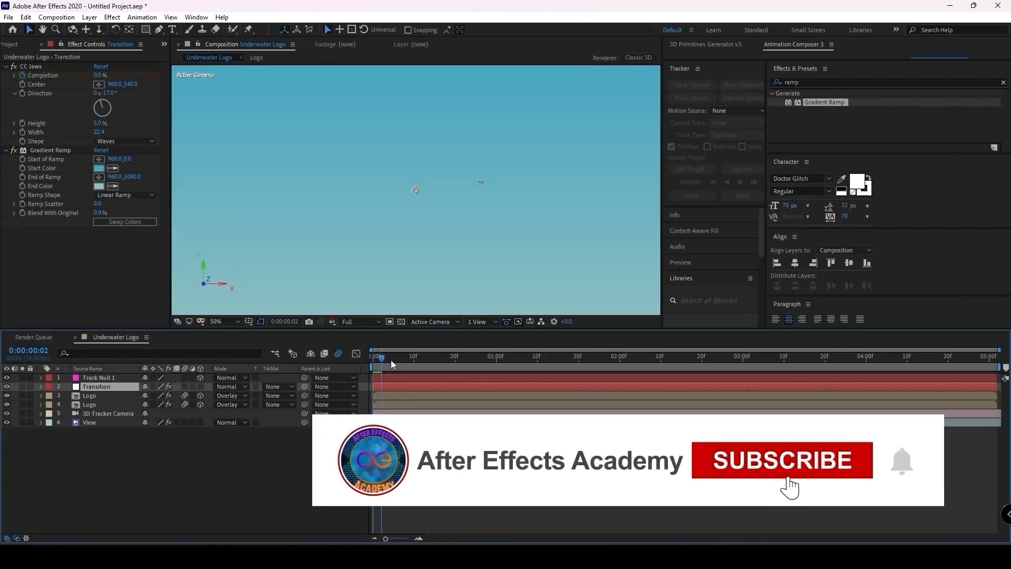
{"action": "left_click_drag", "start_coordinate": [390, 359], "coordinate": [494, 375]}
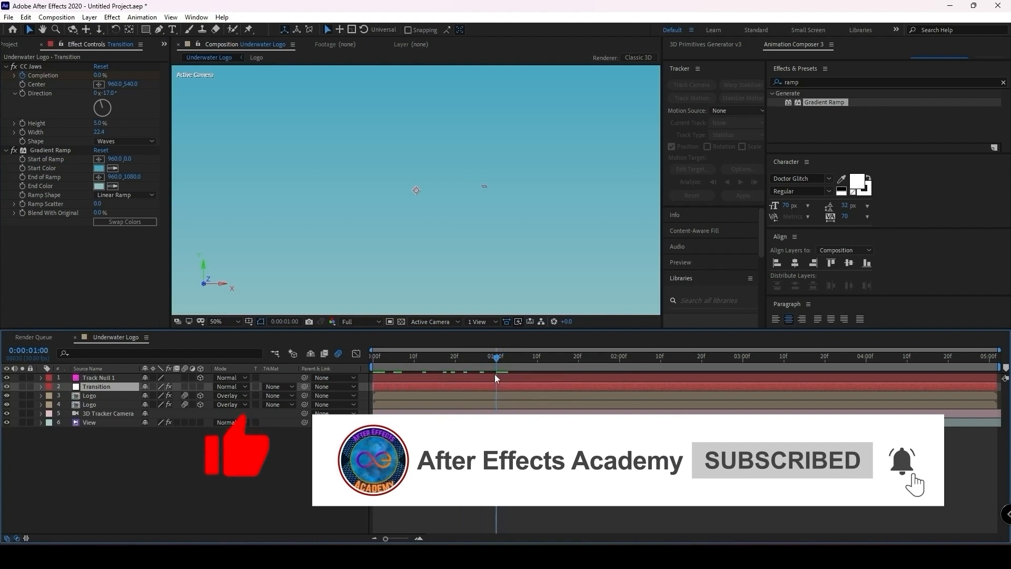
{"action": "left_click", "coordinate": [99, 74]}
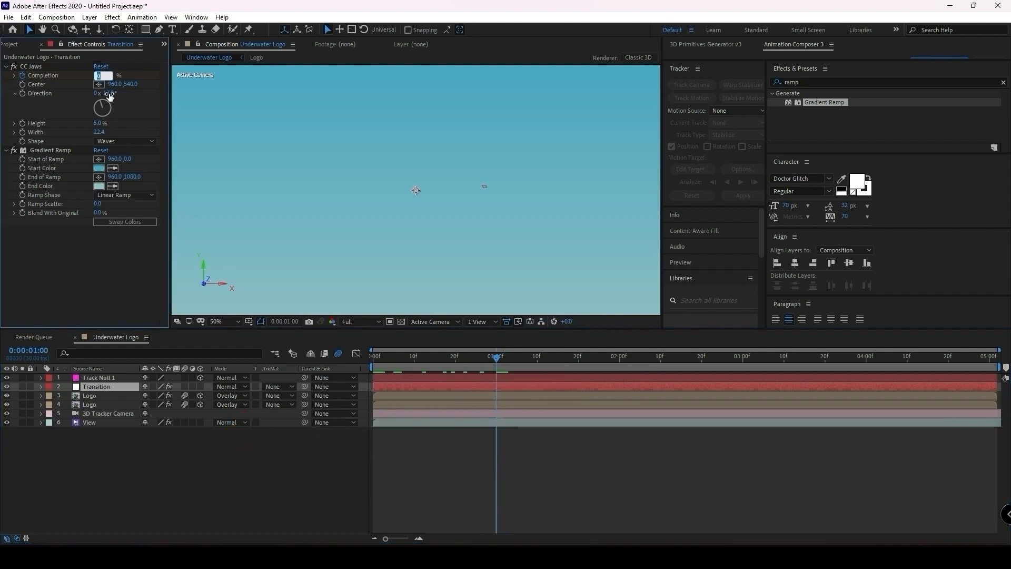
{"action": "type", "text": "23"}
{"action": "key", "text": "Return"}
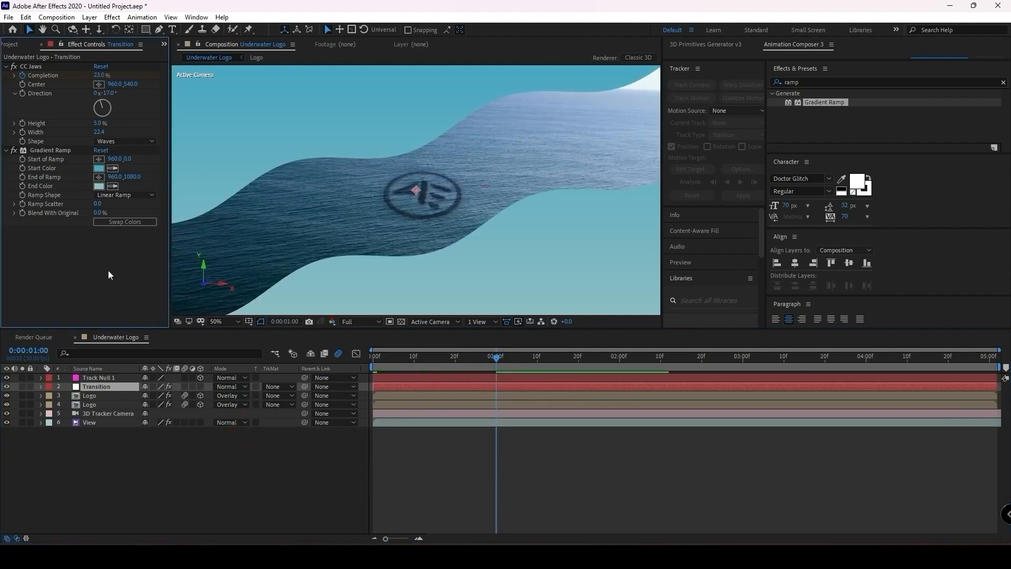
{"action": "left_click_drag", "start_coordinate": [500, 368], "coordinate": [363, 369]}
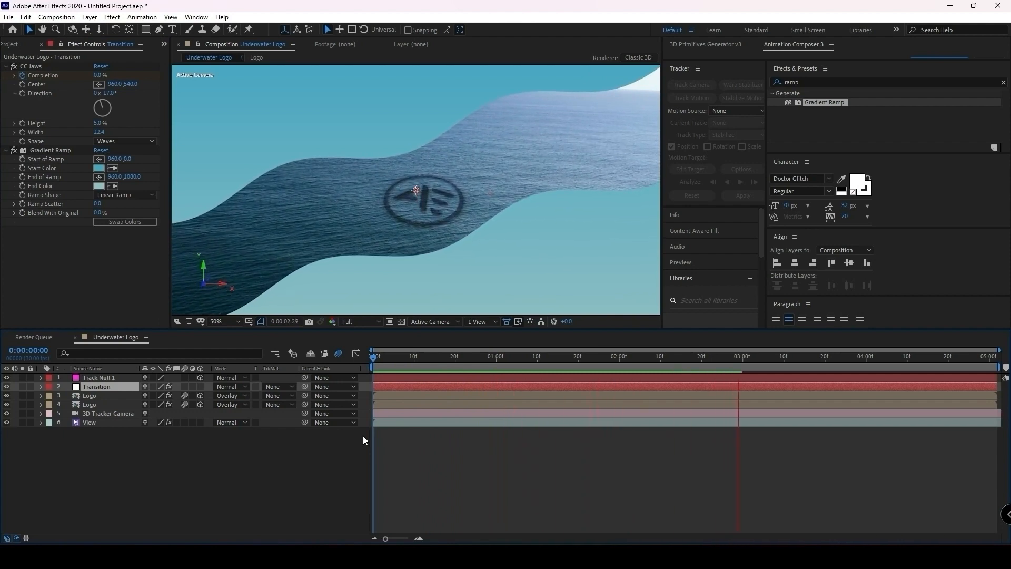
{"action": "key", "text": "space"}
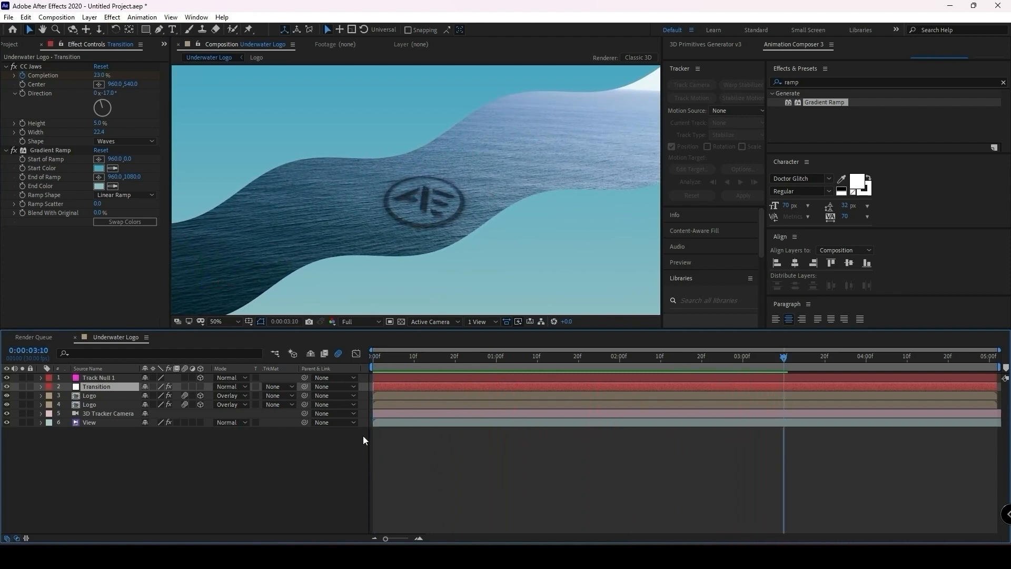